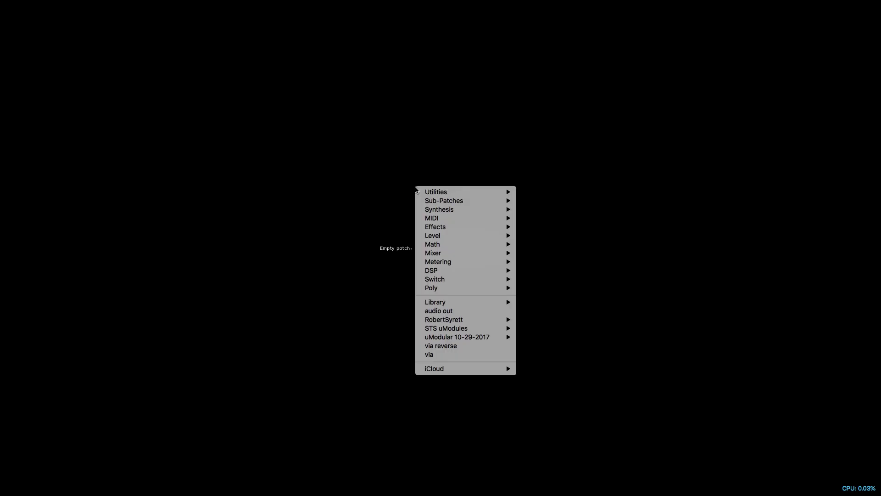
Step: Add a Poly (4) MIDI Keyboard node driving the oscillator's amp and Hz inputs
mouse_move(437, 195)
mouse_move(443, 210)
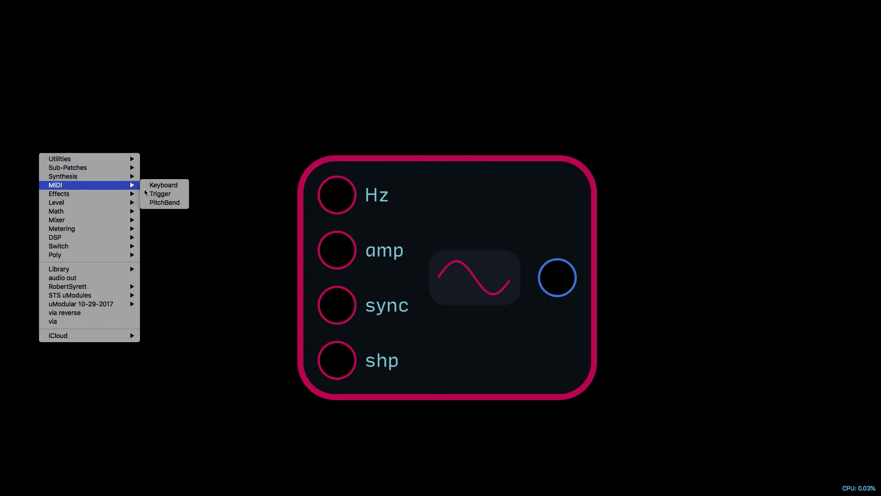
click(161, 185)
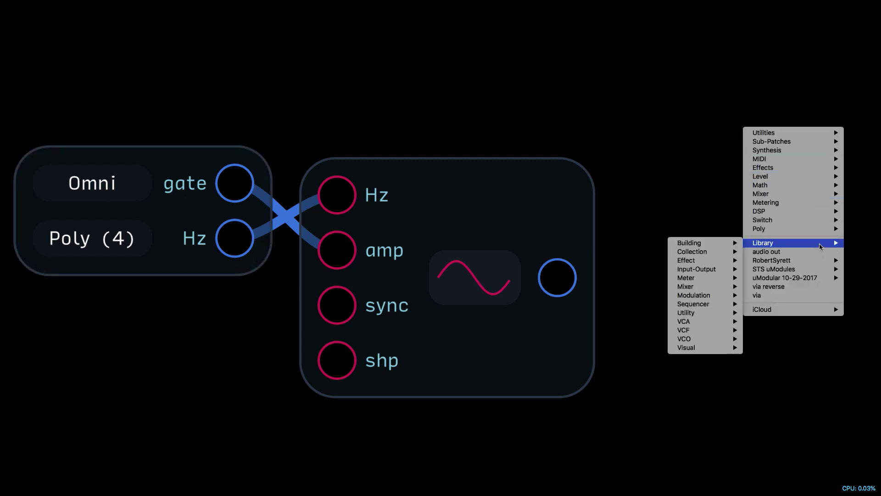
Step: Swap a mono Audio Output node for a DAC set to channel 3
mouse_move(707, 246)
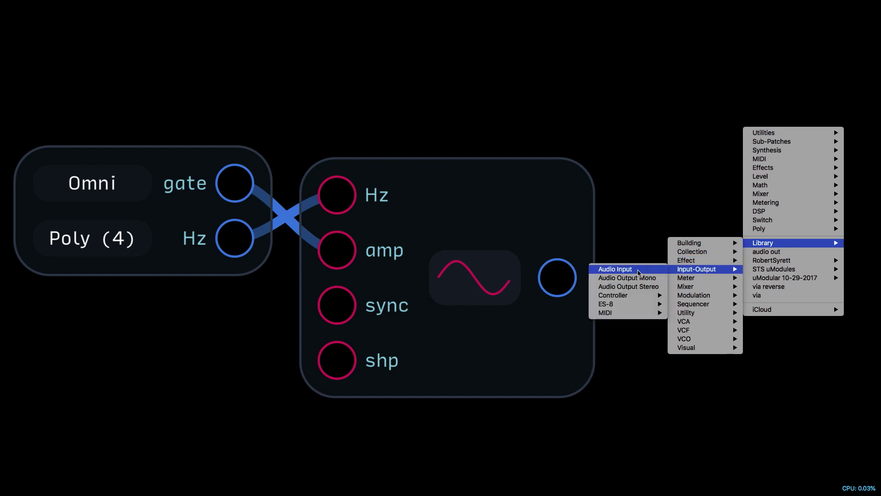
click(640, 278)
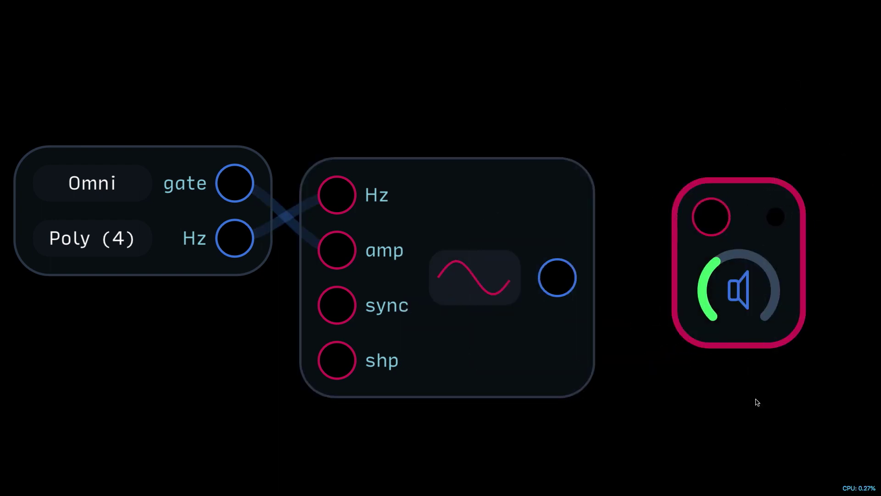
key(Delete)
right_click(694, 131)
mouse_move(697, 136)
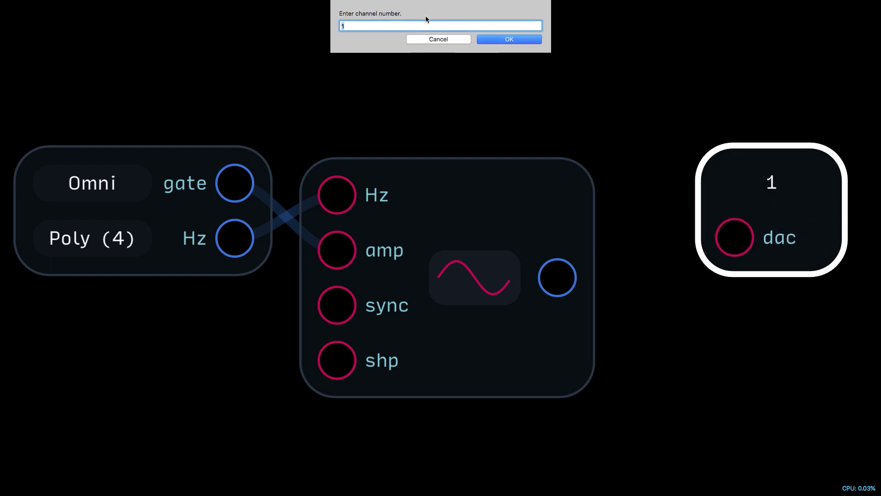
text(3)
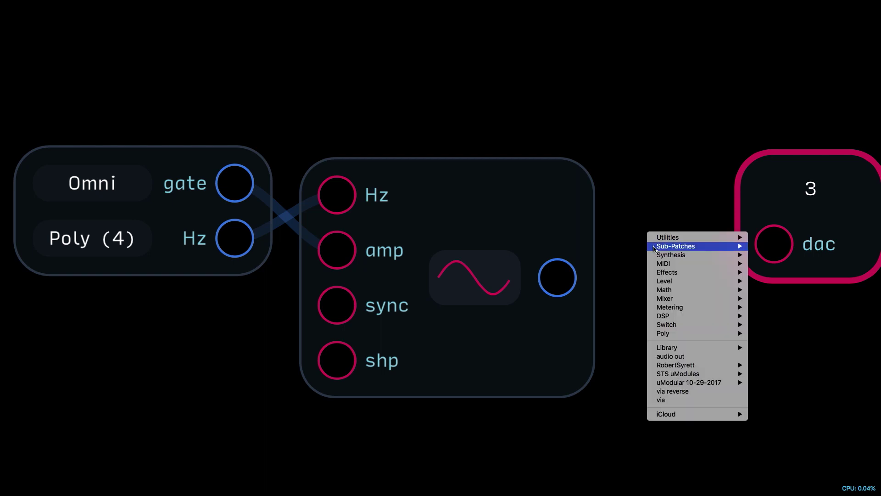
Step: Add a Level knob beside the channel-3 DAC and cable it into the DAC input
mouse_move(680, 281)
click(764, 280)
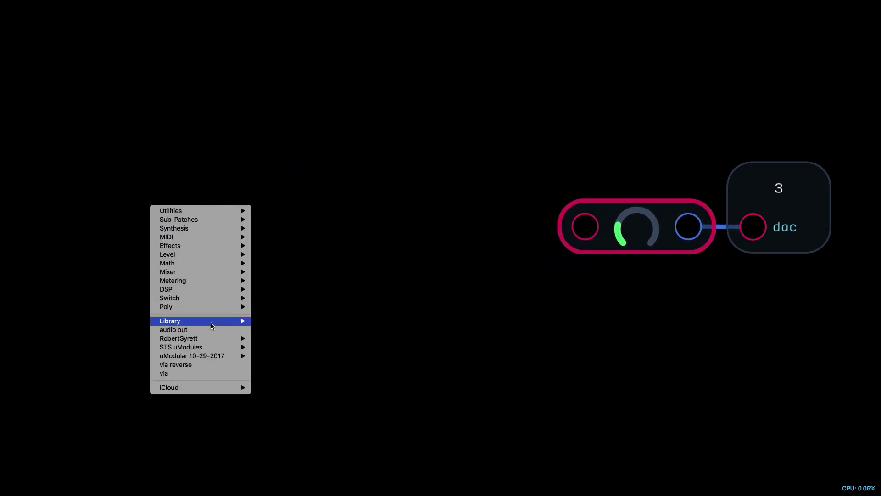
Step: Add an FM Waveshape VCO from the library and position it left of the Level module
mouse_move(211, 321)
mouse_move(289, 417)
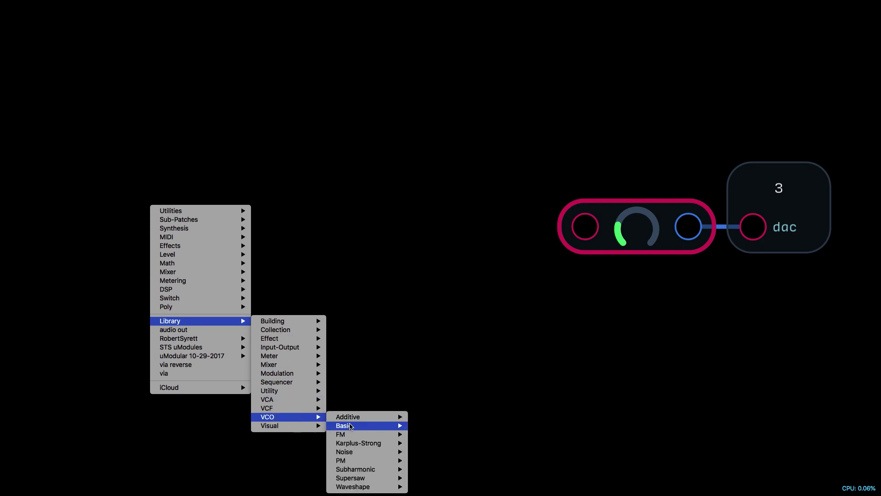
mouse_move(367, 434)
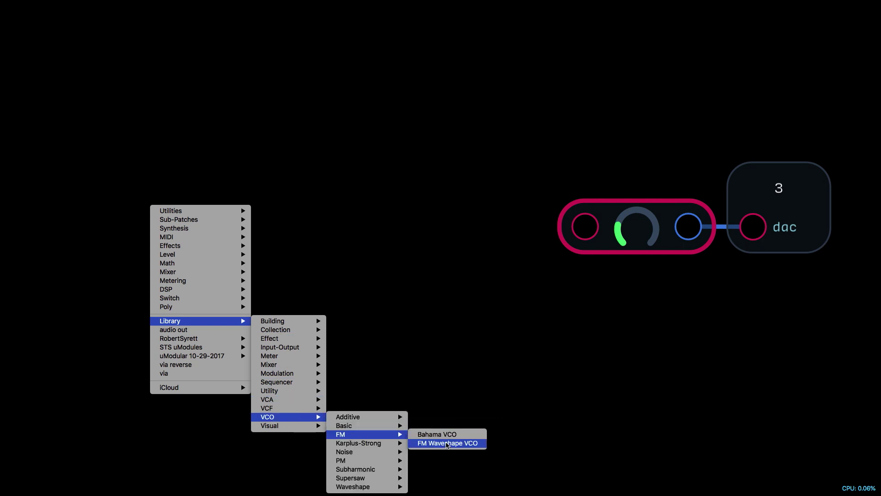
click(448, 443)
drag(612, 334, 476, 227)
drag(440, 197, 411, 241)
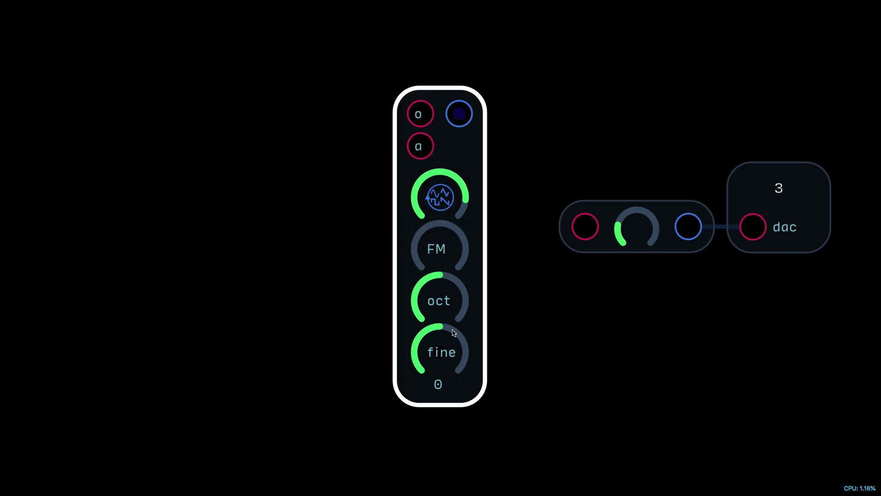
drag(468, 112, 427, 223)
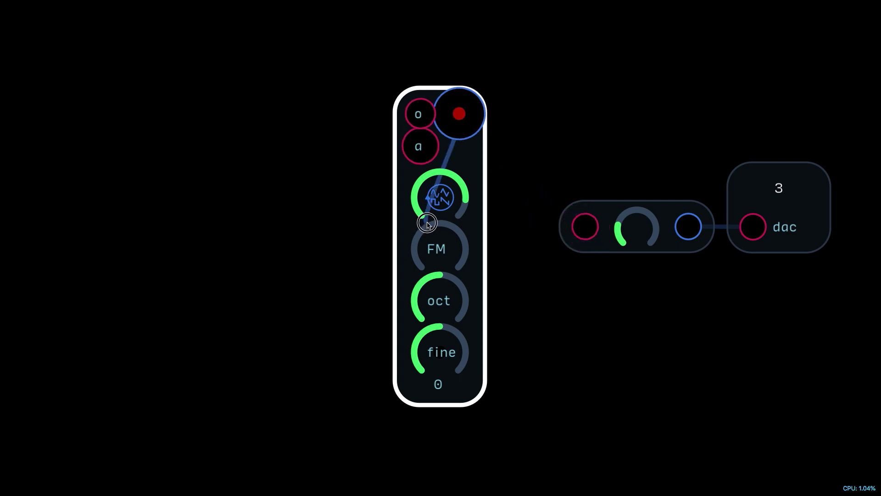
drag(428, 225, 355, 189)
Step: Paste a copy of the Level module and cable it into the original Level
right_click(435, 184)
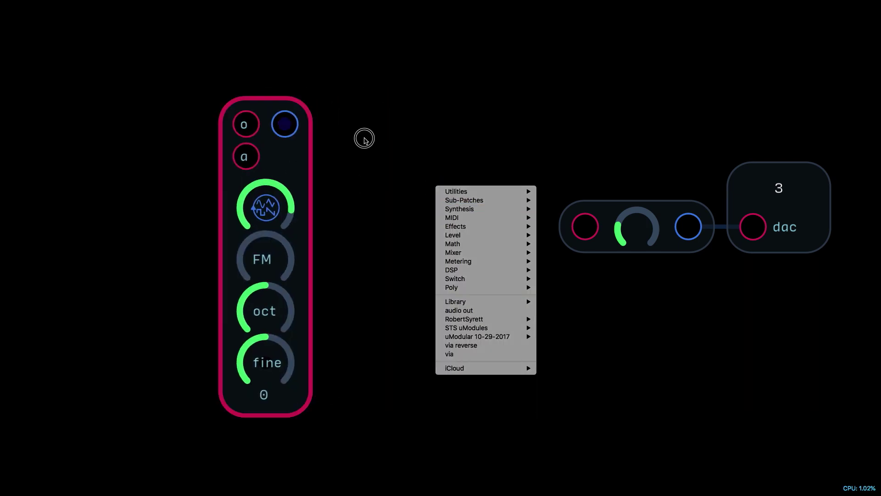
click(597, 236)
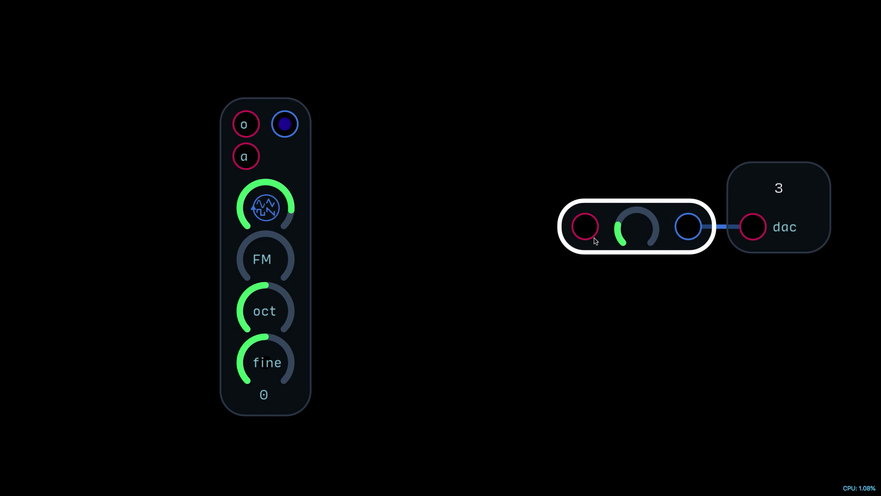
key(ctrl+v)
drag(641, 172, 427, 244)
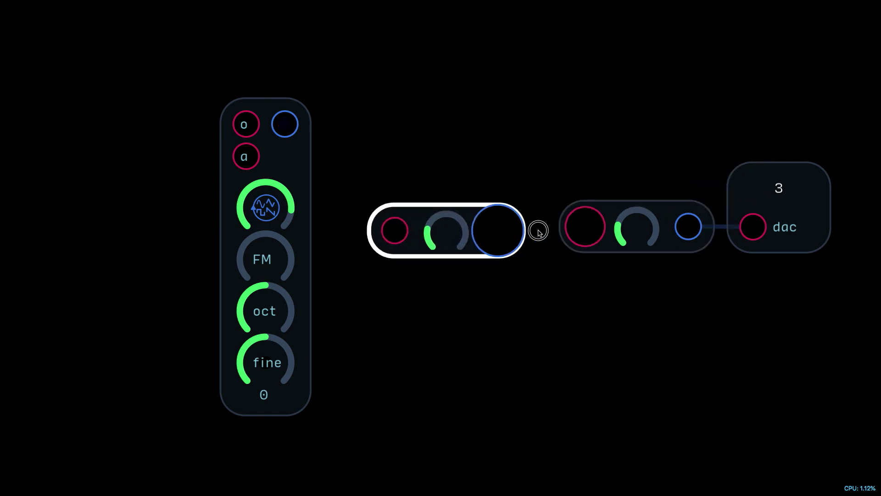
drag(538, 231, 585, 226)
drag(307, 188, 364, 195)
Step: Add a MIDI Input module from Input-Output > MIDI and place it at the upper left
right_click(122, 159)
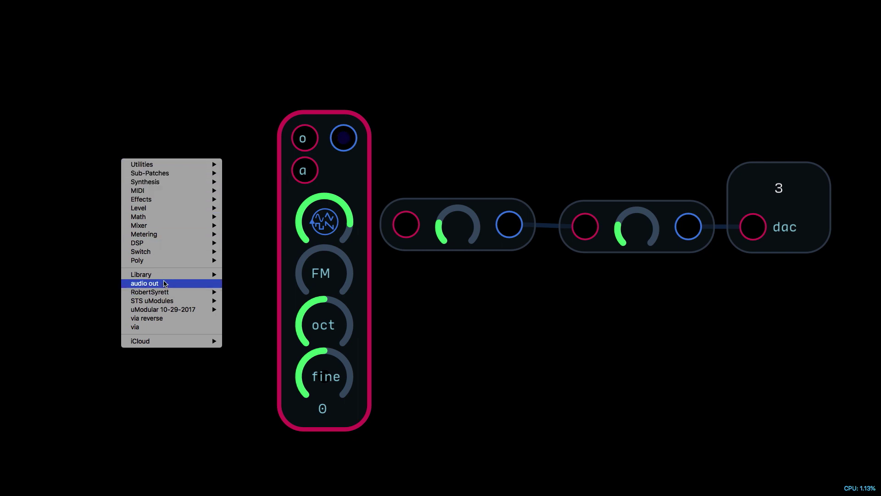
mouse_move(166, 274)
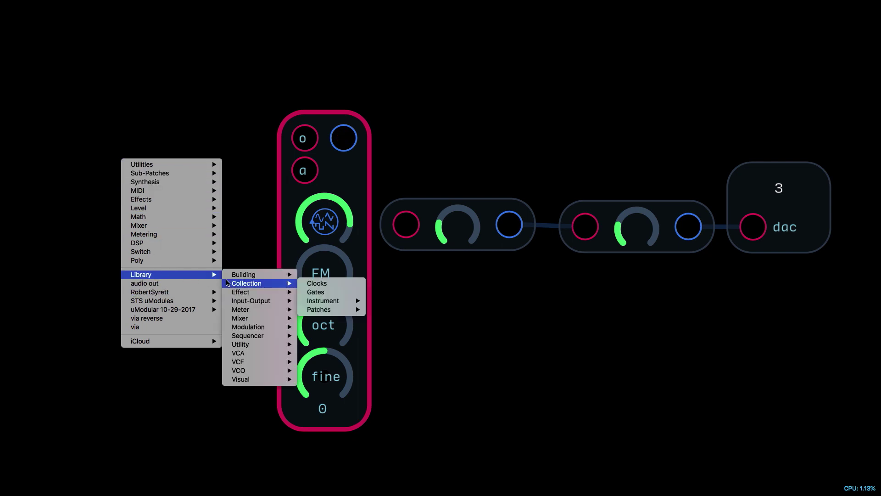
mouse_move(252, 322)
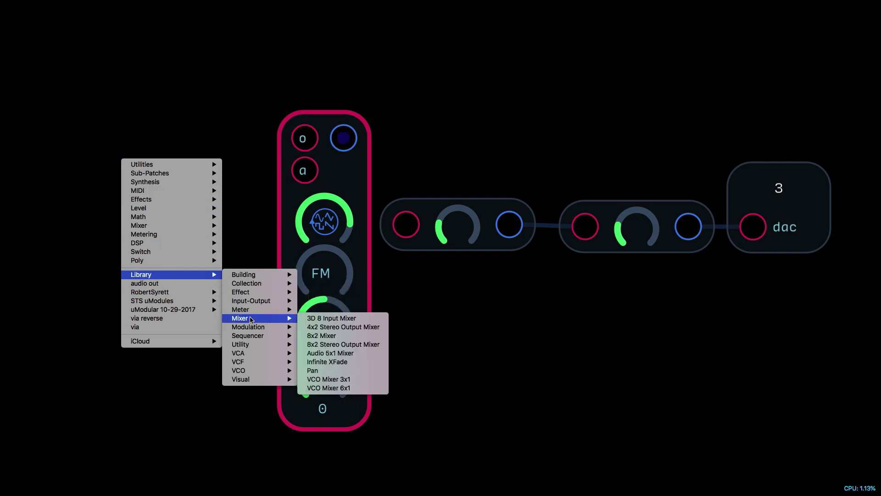
mouse_move(252, 301)
mouse_move(356, 345)
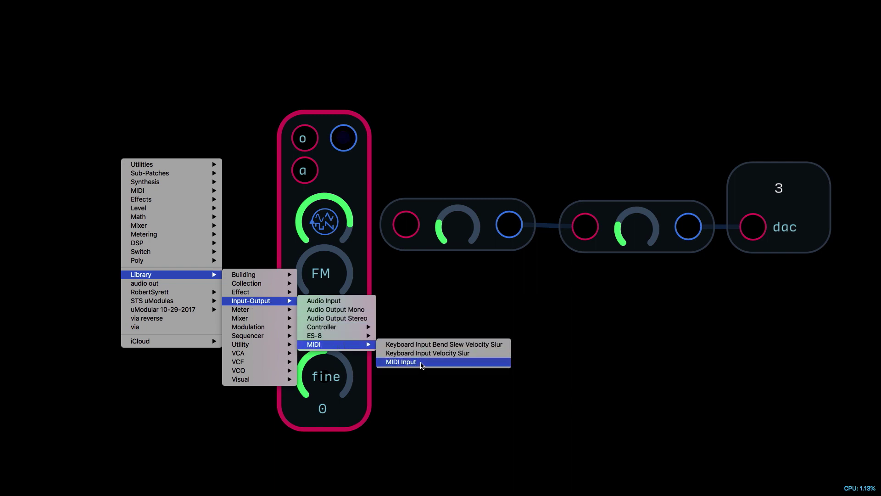
click(421, 363)
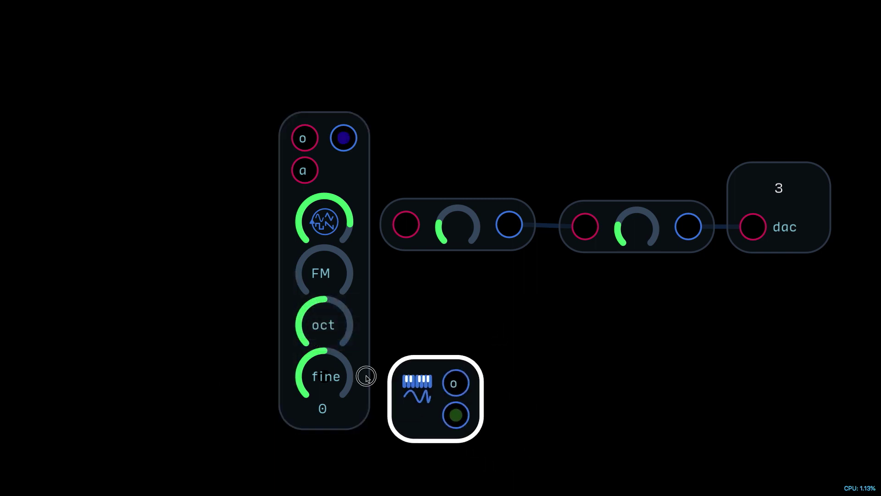
drag(426, 413, 122, 222)
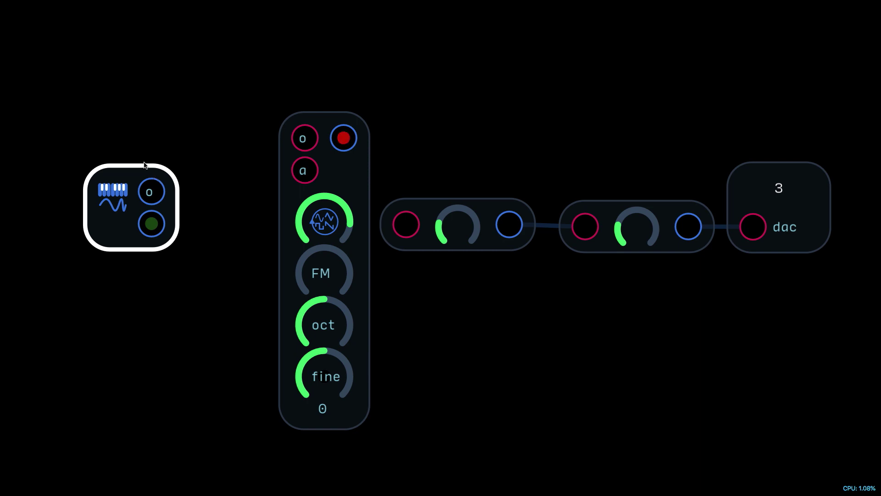
Step: Cable MIDI Input o to VCO o, gate to the first Level's gain, and VCO output into that Level
drag(149, 205, 271, 157)
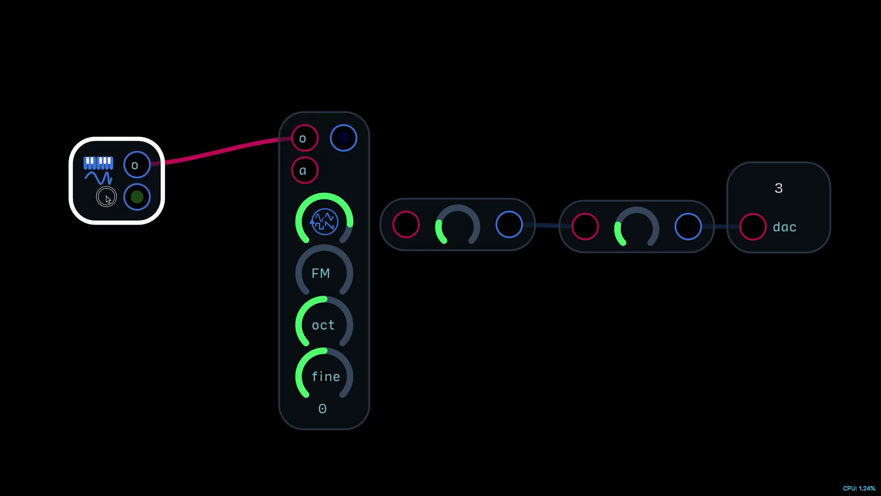
drag(155, 178, 468, 237)
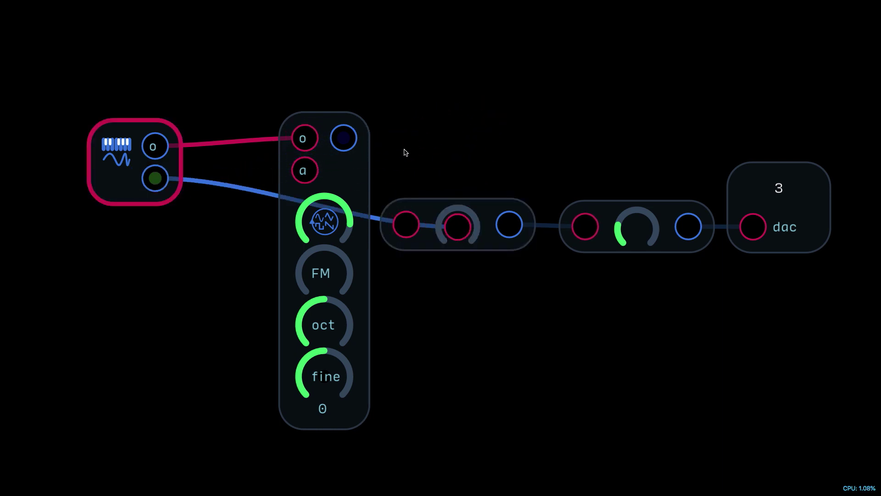
drag(343, 138, 406, 224)
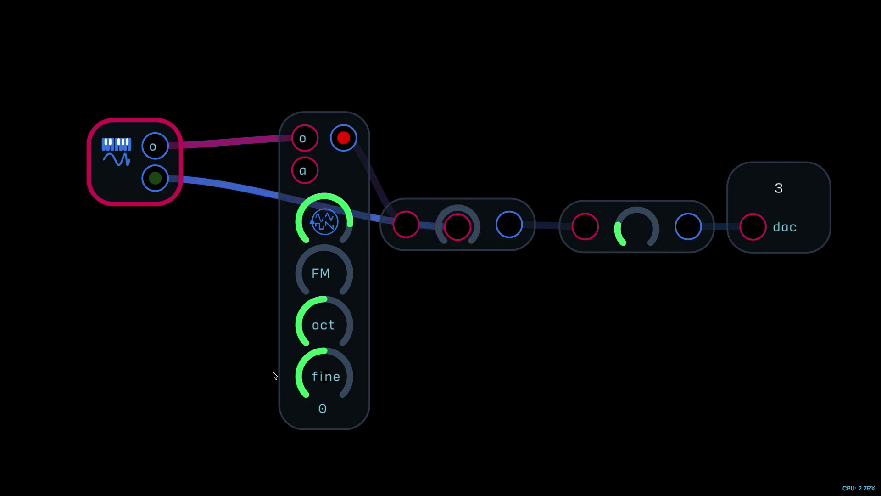
Step: Add an ADSR envelope module and feed it the MIDI gate
right_click(407, 59)
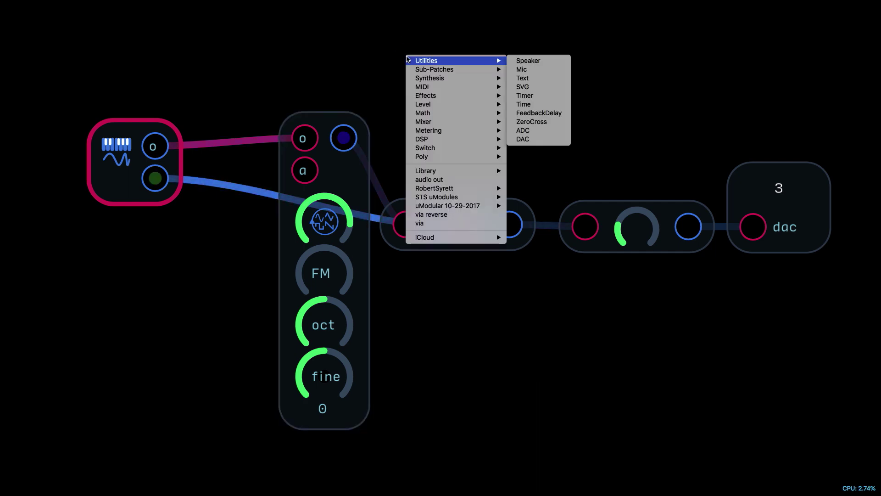
mouse_move(448, 78)
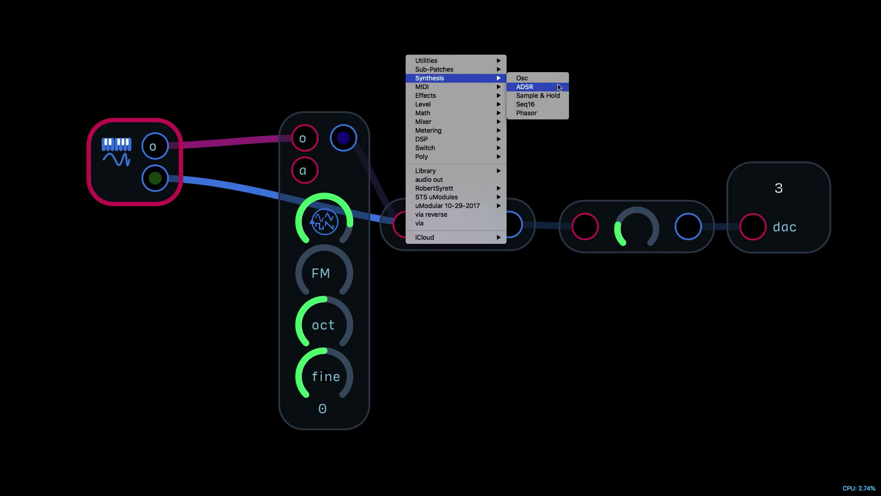
click(526, 87)
drag(501, 56, 523, 166)
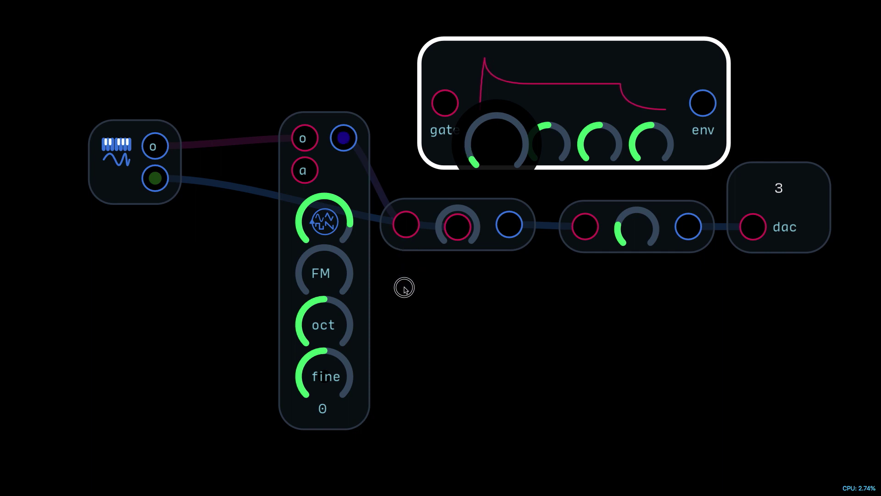
drag(155, 178, 445, 103)
Step: Shorten the envelope's decay, lengthen its release, and route its env output to the first Level's gain
drag(673, 143, 564, 185)
drag(558, 144, 483, 180)
drag(702, 102, 457, 226)
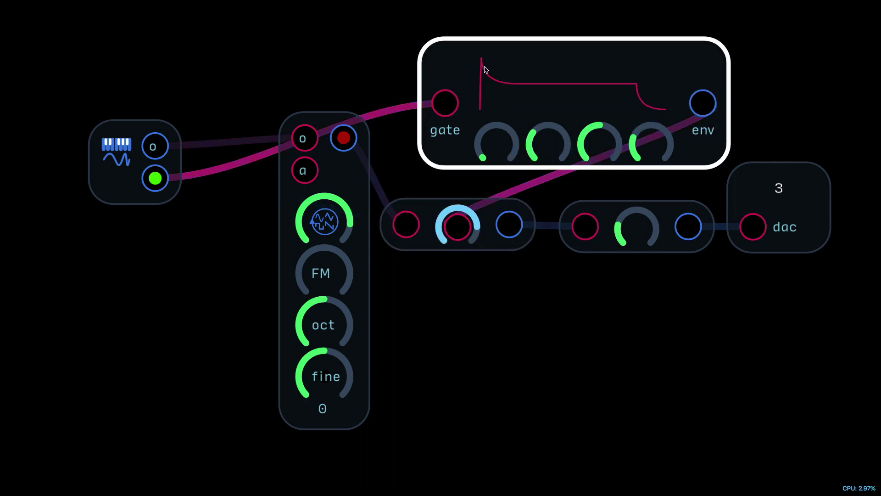
drag(652, 154, 682, 90)
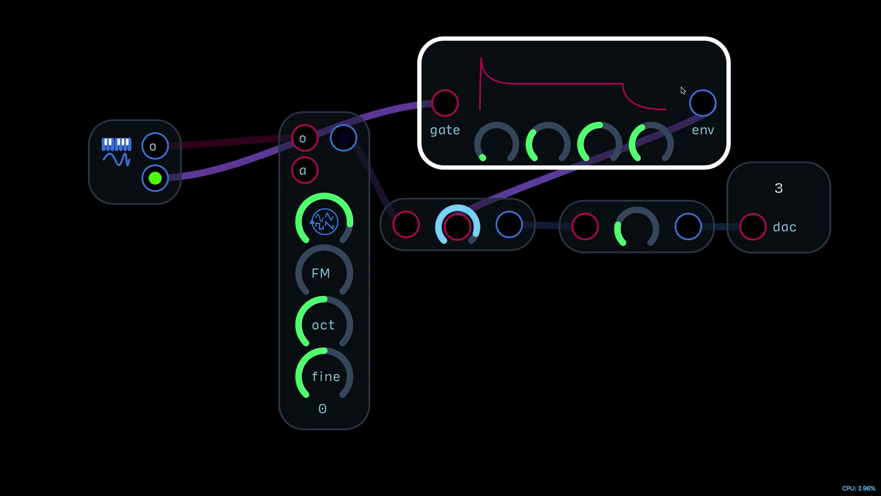
Step: Tidy the layout: envelope to the top left, Level modules and DAC up and right
drag(680, 137, 460, 63)
scroll(684, 116, down, 5)
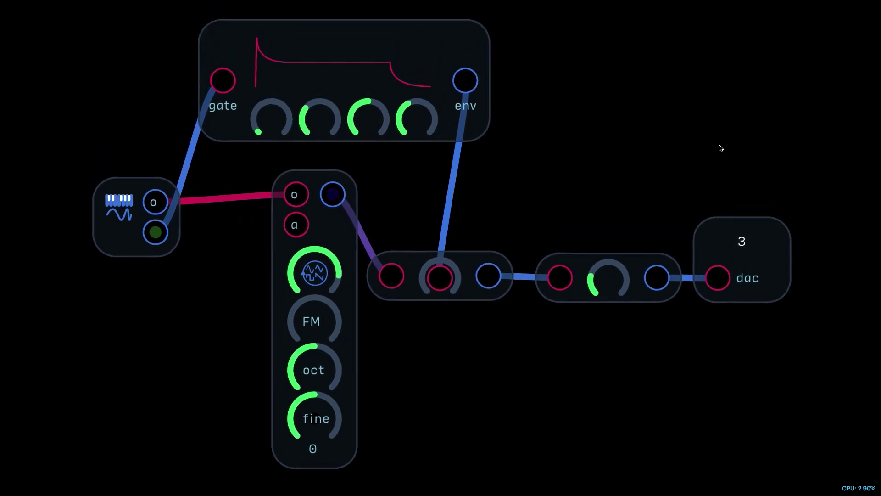
scroll(542, 191, up, 5)
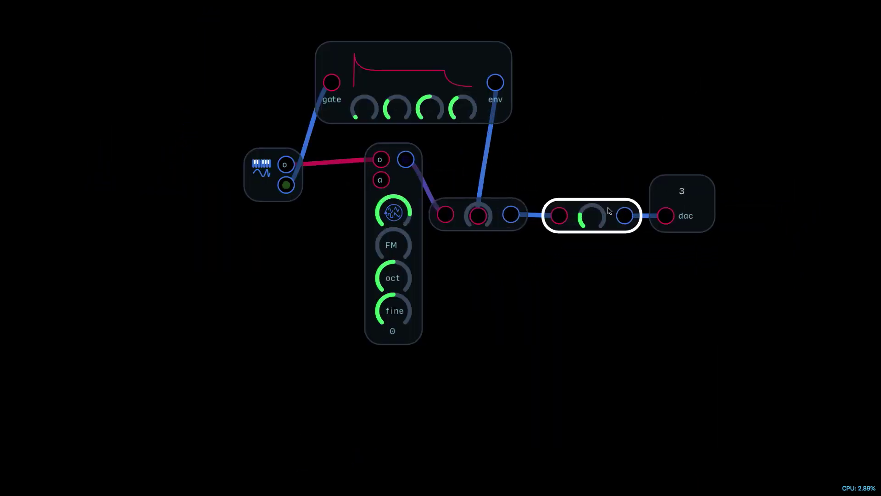
drag(503, 188, 707, 178)
drag(560, 228, 622, 177)
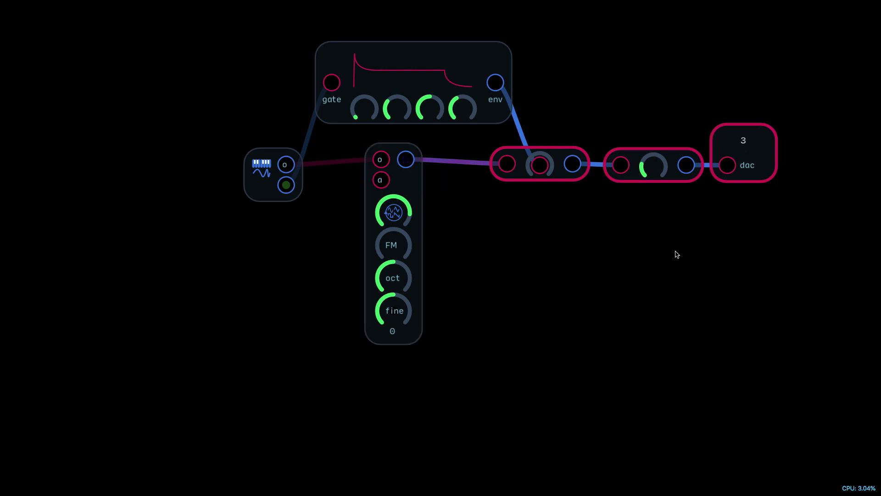
Step: Add an Mg LPF filter from Library > VCF > LPF
right_click(624, 225)
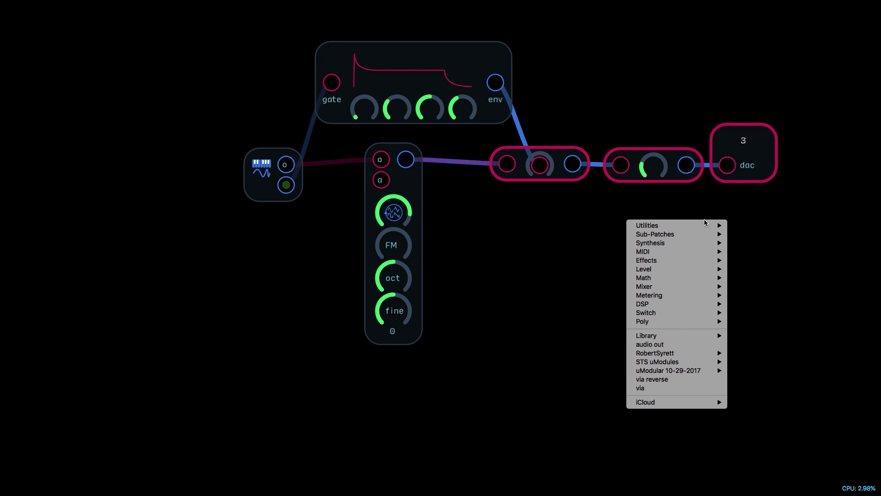
mouse_move(694, 339)
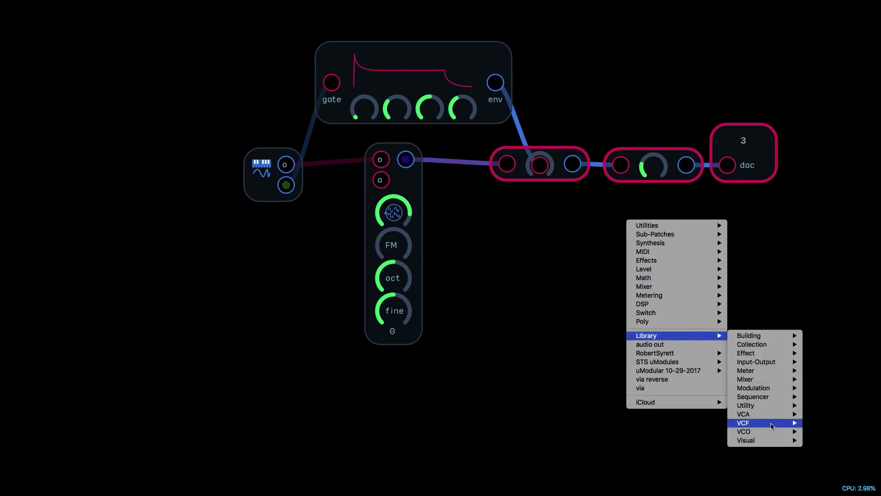
mouse_move(773, 424)
mouse_move(845, 463)
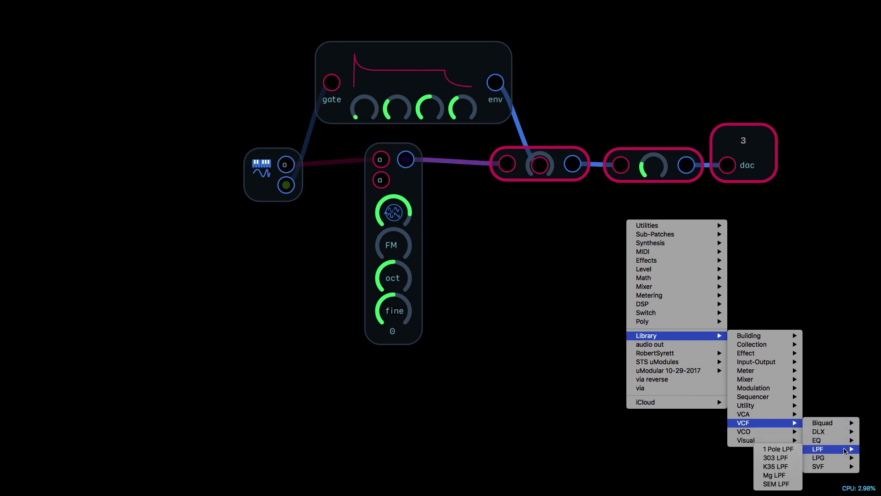
click(780, 475)
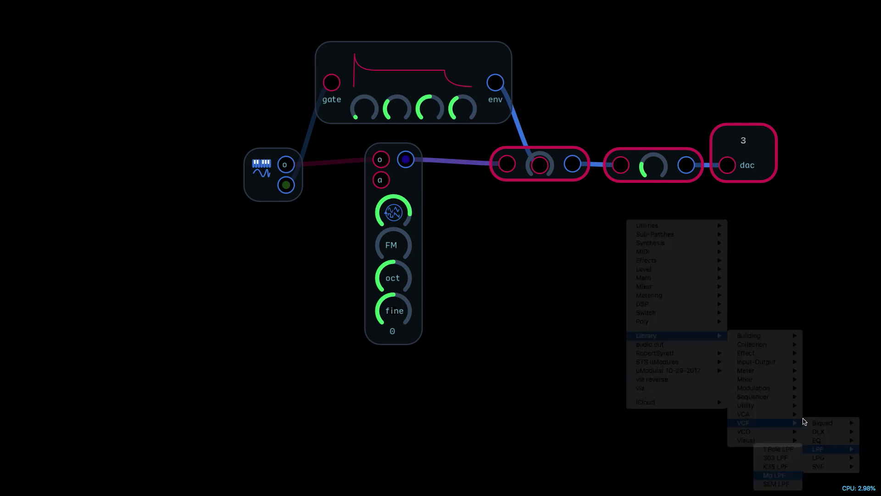
Step: Slot the Mg LPF between the amp and output Level, wire it in, and raise its second knob
mouse_move(640, 87)
mouse_down()
mouse_move(806, 79)
mouse_move(782, 177)
mouse_move(877, 168)
mouse_up()
drag(395, 106, 659, 277)
drag(573, 165, 716, 156)
drag(658, 220, 661, 202)
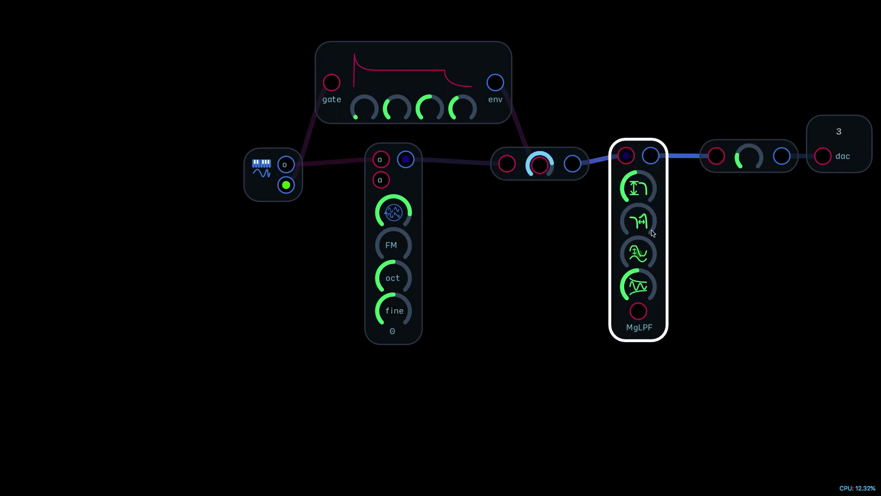
drag(653, 234, 759, 98)
Step: Duplicate the ADSR, route the copy into the Mg LPF's bottom input, and turn up the output Level
click(440, 78)
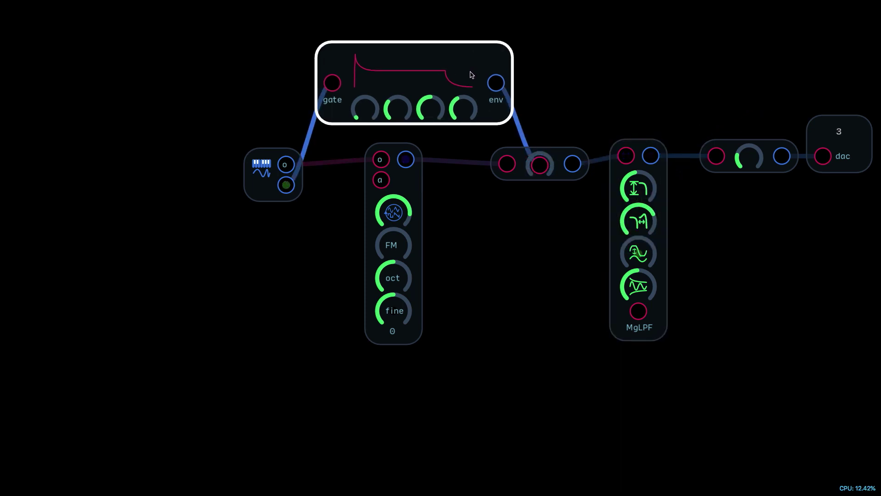
key(ctrl+d)
drag(472, 76, 531, 472)
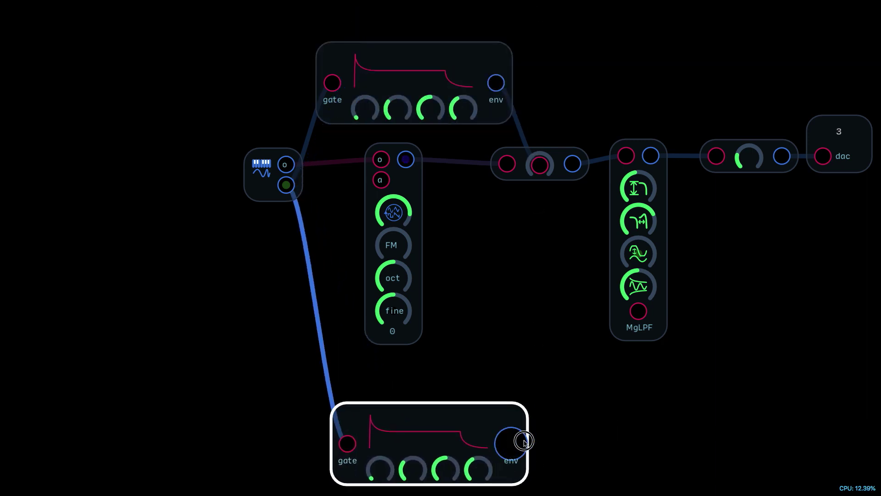
drag(511, 443, 630, 324)
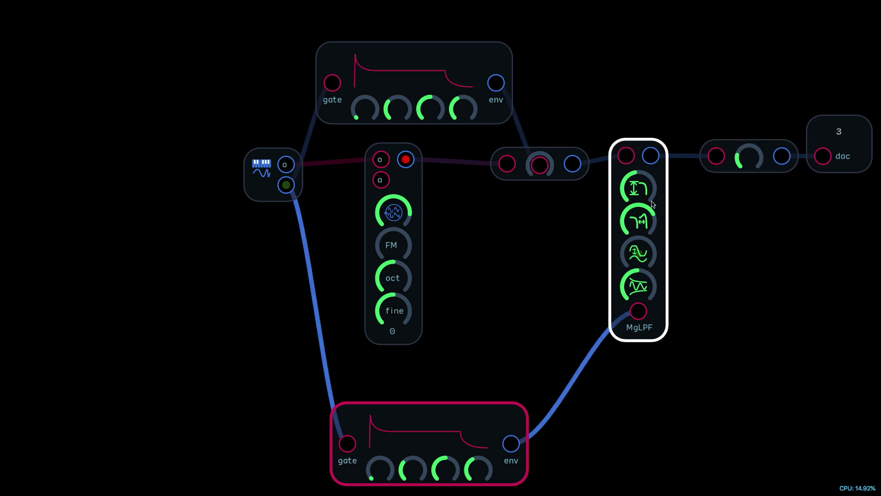
drag(747, 156, 800, 71)
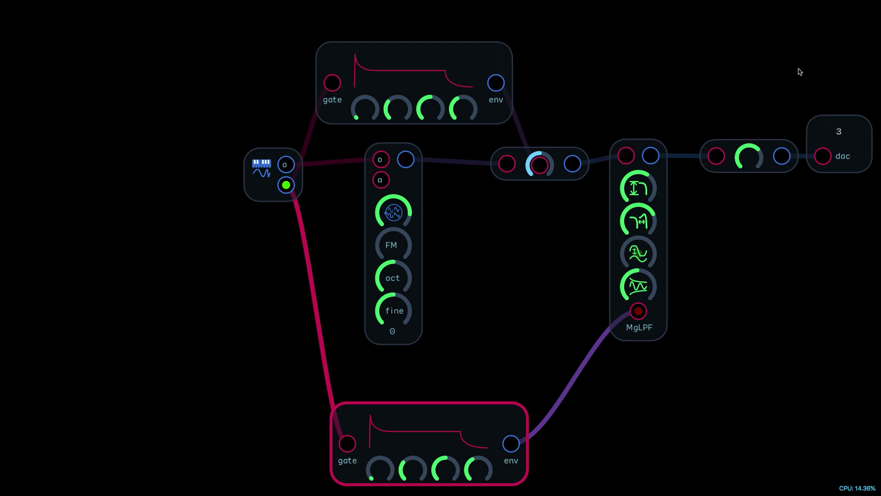
click(382, 210)
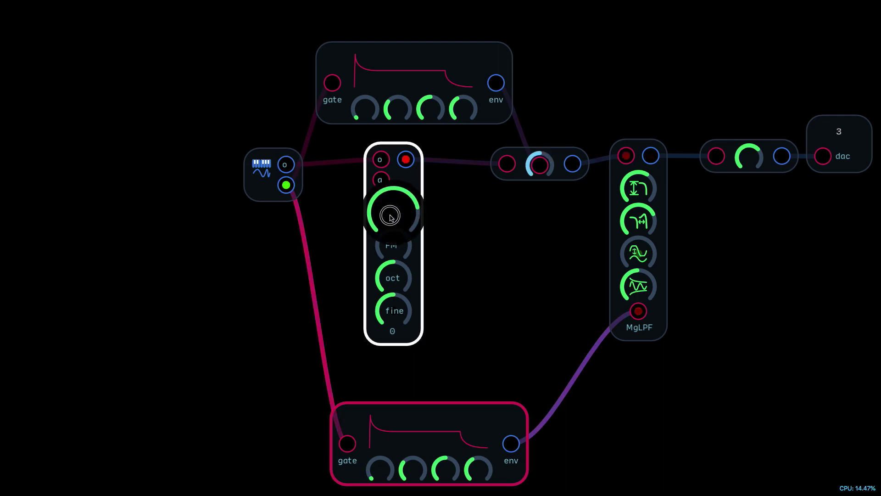
Step: Add a Basic Saw LFO from Library > Modulation > LFO > Basic
right_click(263, 243)
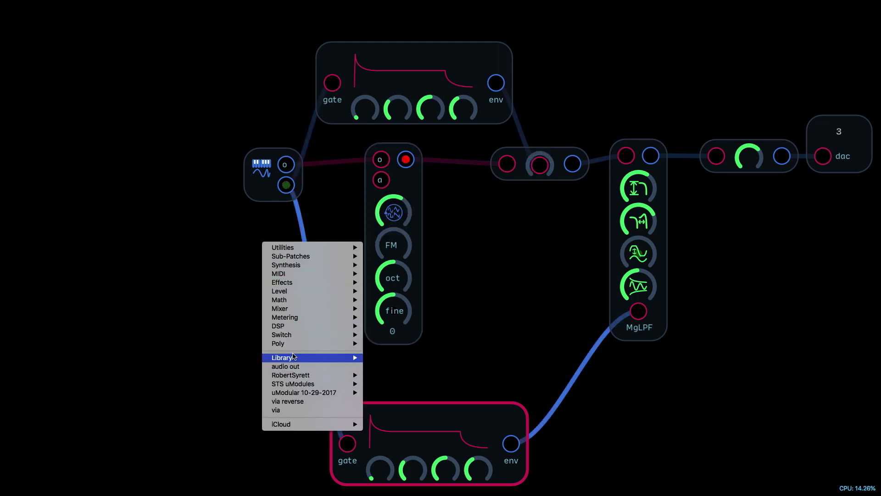
mouse_move(294, 359)
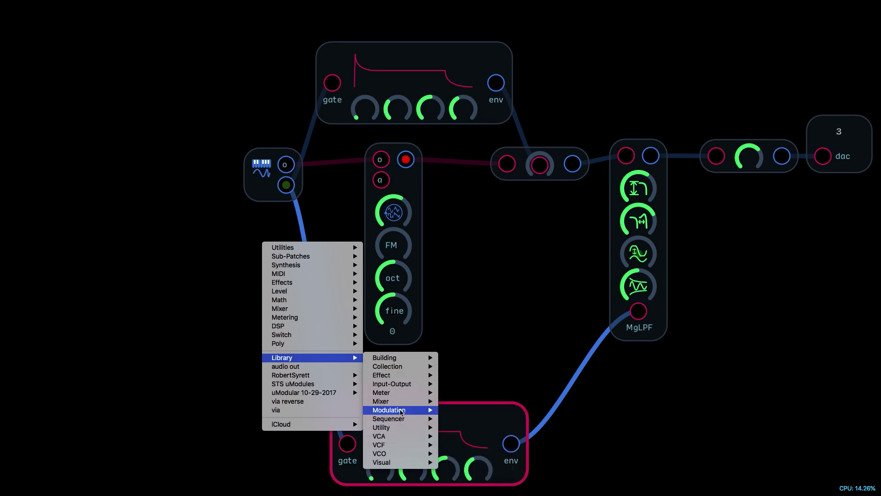
mouse_move(400, 412)
mouse_move(478, 428)
mouse_move(567, 429)
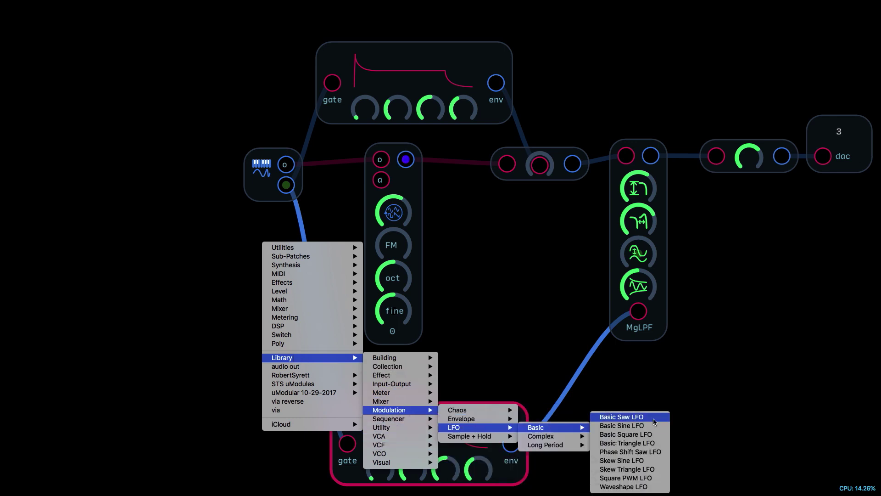
click(649, 416)
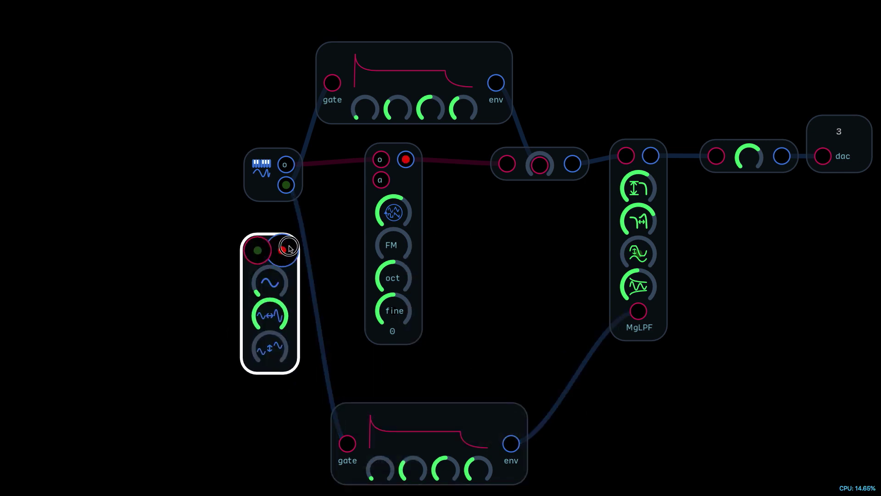
Step: Patch the LFO output into the oscillator's waveform knob and raise the LFO rate
drag(283, 251, 371, 221)
click(372, 221)
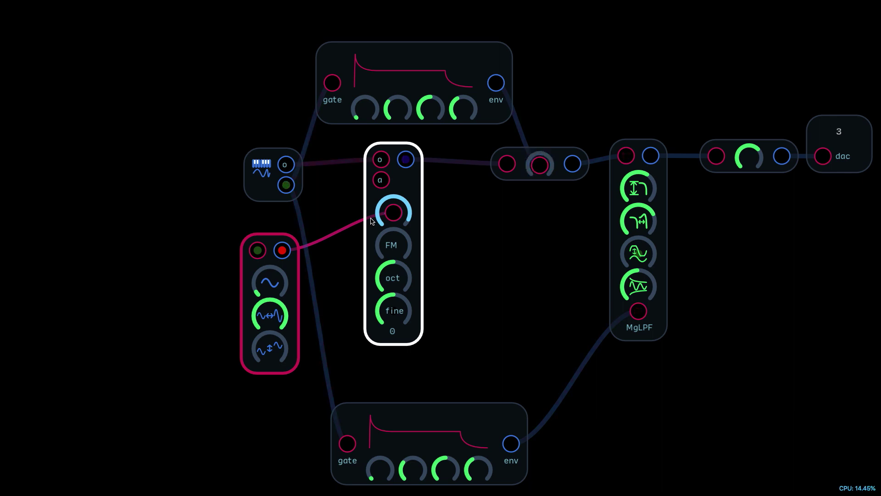
click(270, 282)
drag(270, 282, 271, 257)
click(300, 197)
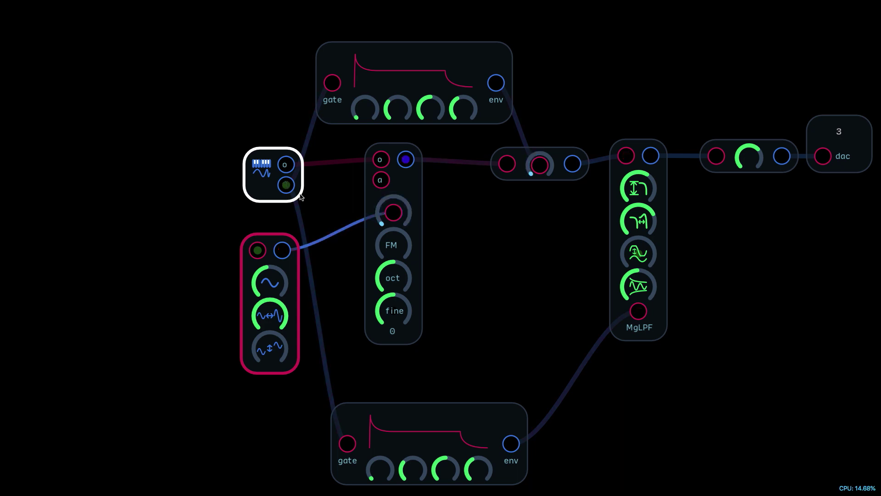
scroll(409, 275, down, 10)
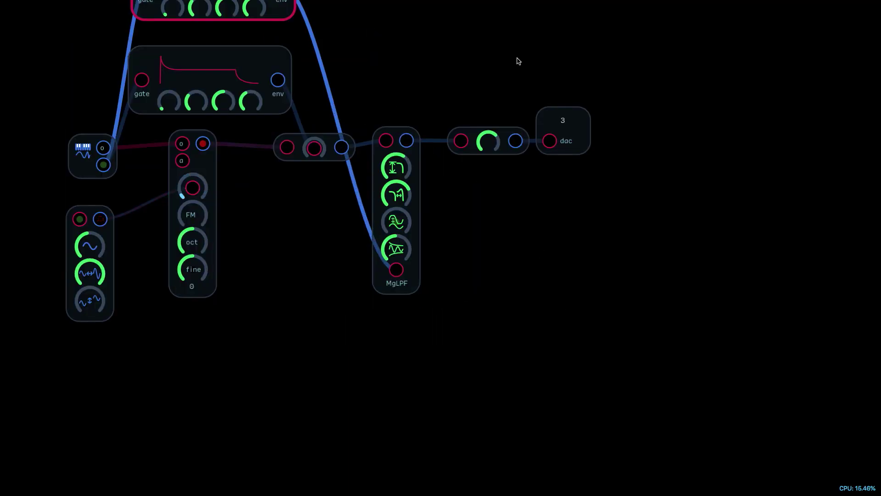
Step: Add an Audio 5x1 Mixer module from Library > Mixer
right_click(504, 270)
mouse_move(551, 386)
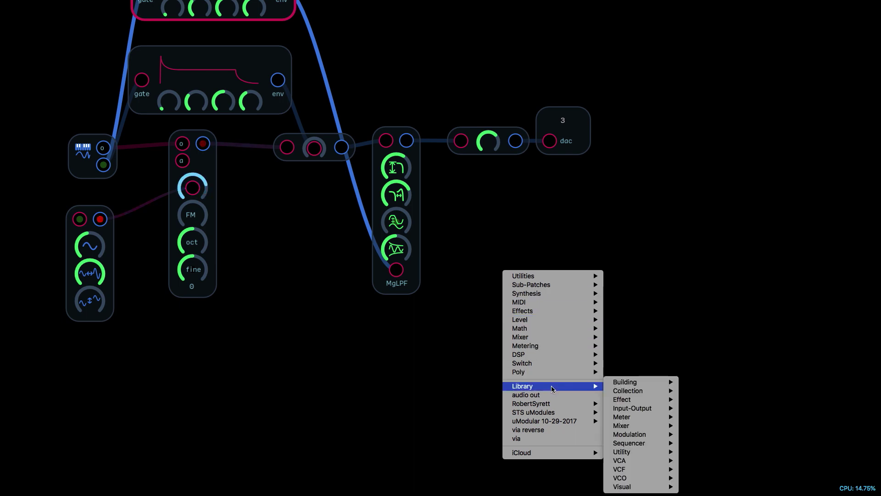
mouse_move(658, 438)
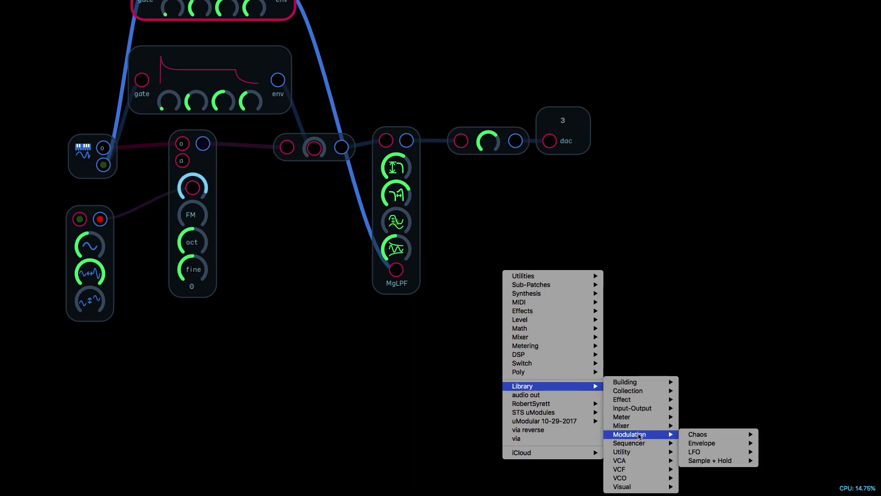
mouse_move(627, 453)
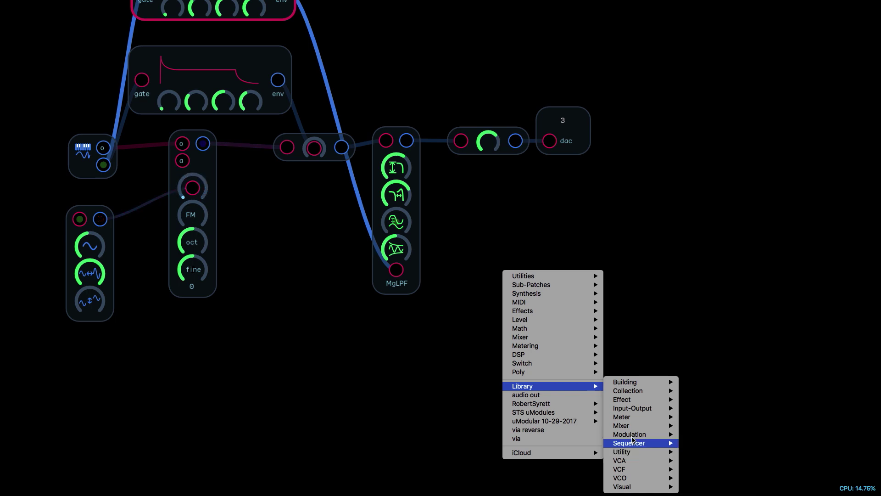
mouse_move(624, 426)
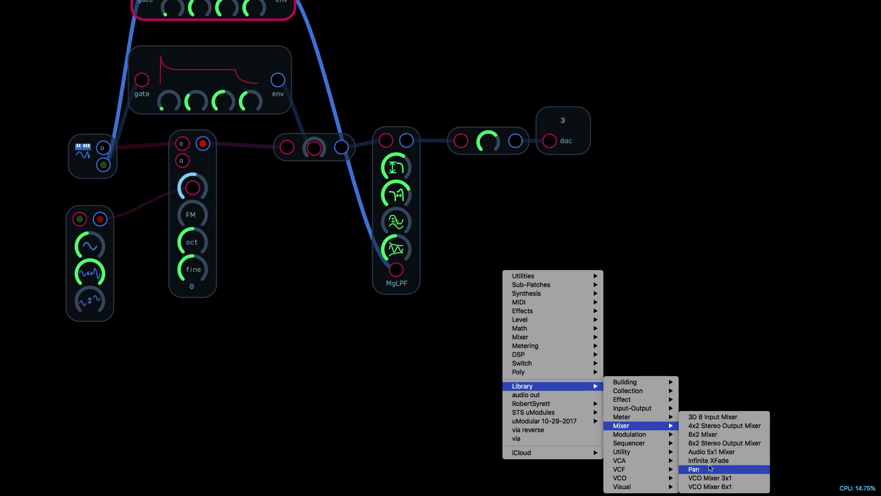
click(711, 452)
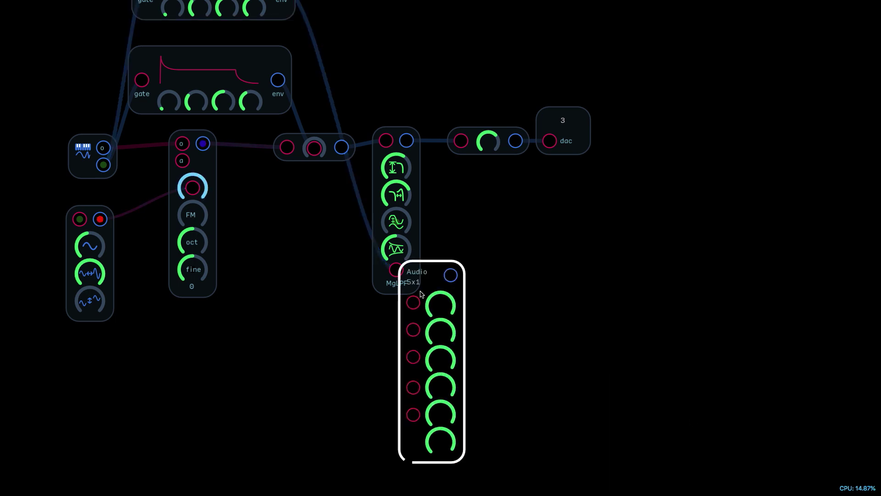
Step: Move the dac further right and delete the level knob module
drag(563, 120, 657, 107)
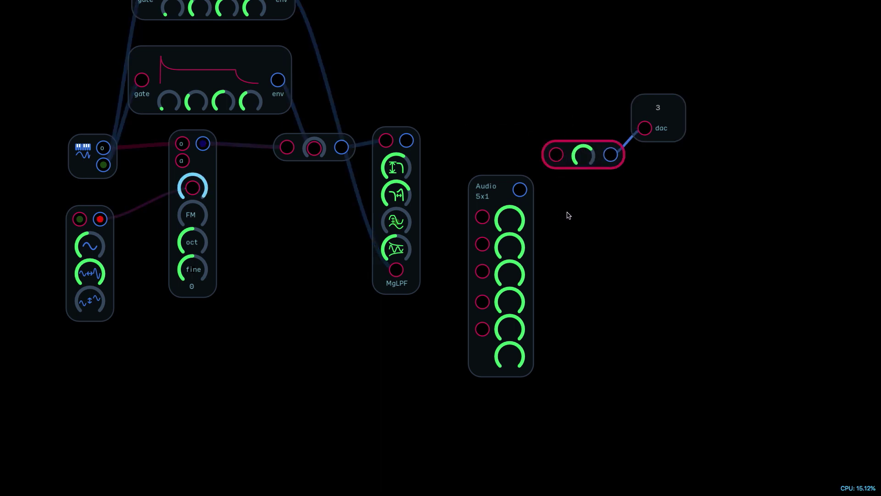
key(Delete)
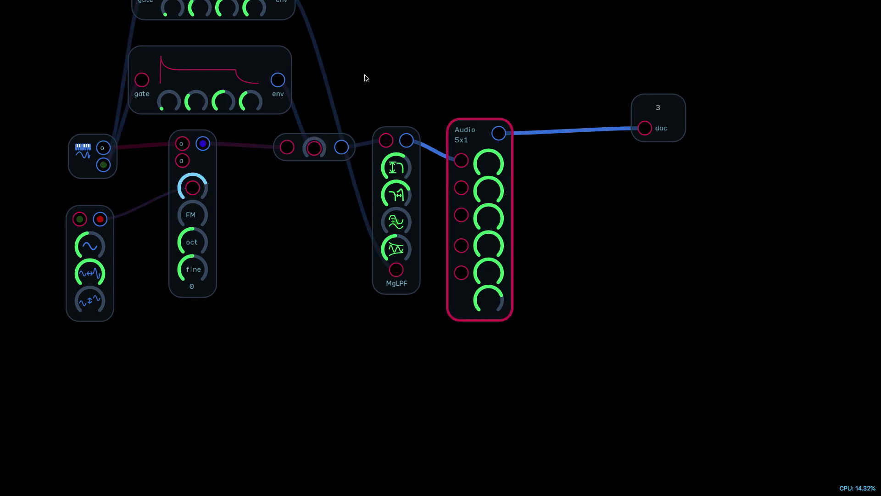
click(283, 289)
Step: Duplicate the envelope, oscillator and amp and move the copies below the patch
mouse_move(339, 99)
mouse_down()
mouse_move(277, 171)
mouse_move(197, 179)
mouse_move(276, 166)
mouse_up()
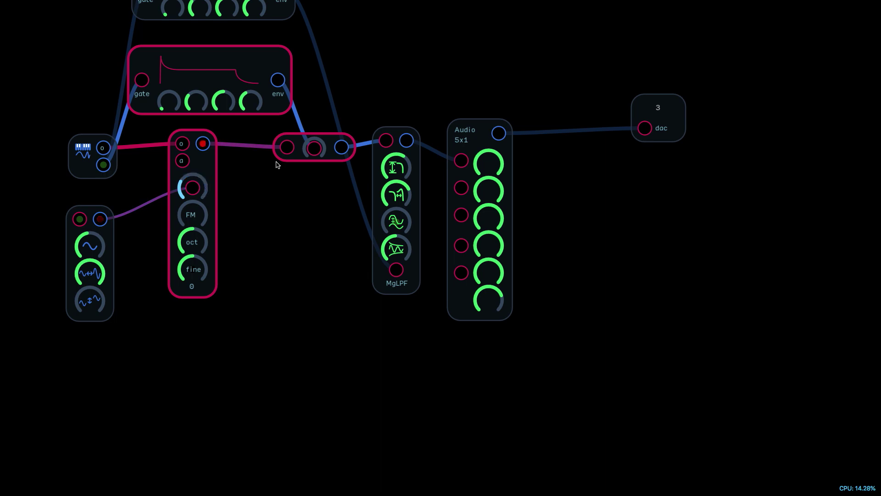
key(ctrl+d)
drag(275, 35, 349, 363)
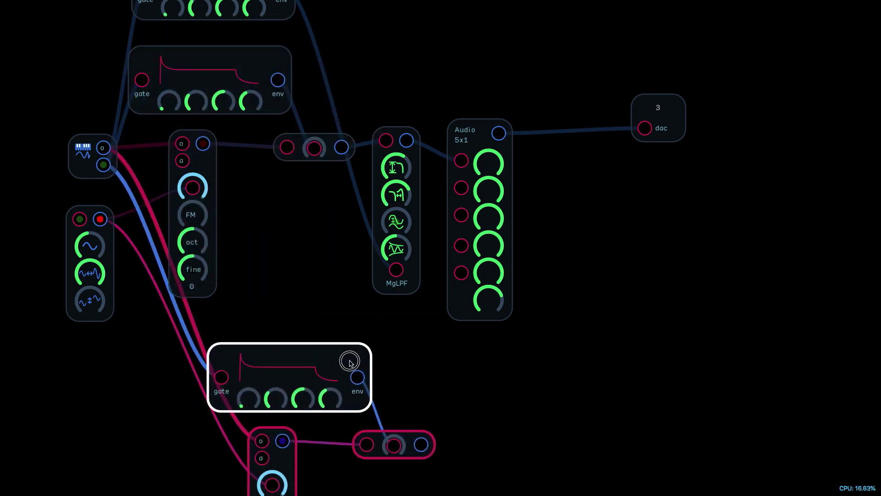
Step: Remove the gate, keyboard and LFO cables from the copied envelope and oscillator
click(187, 487)
drag(220, 378, 137, 387)
drag(260, 442, 193, 427)
drag(271, 484, 188, 431)
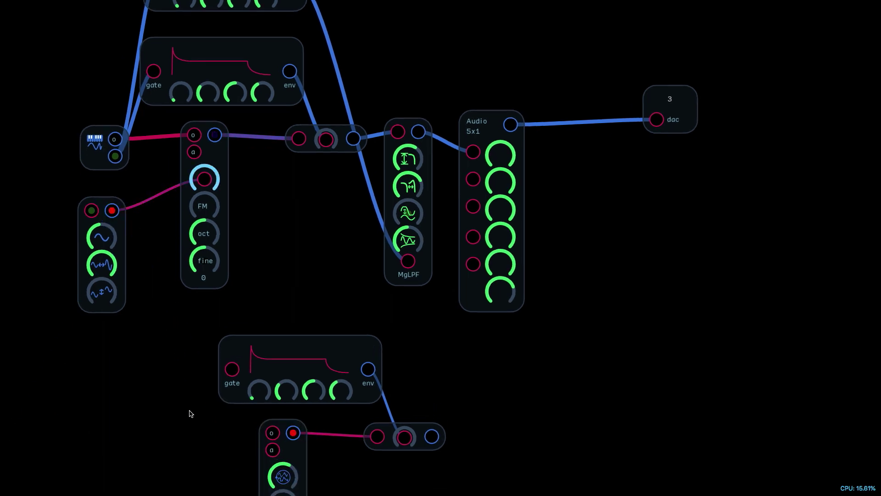
click(294, 379)
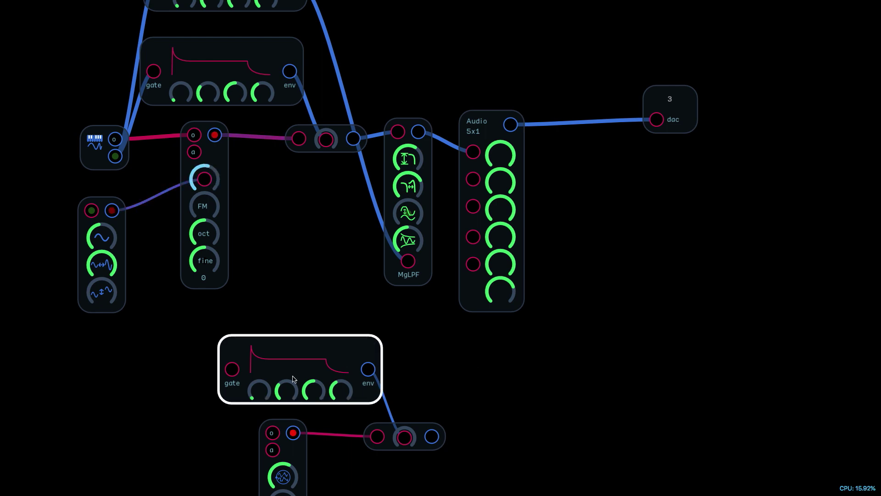
click(543, 399)
key(f)
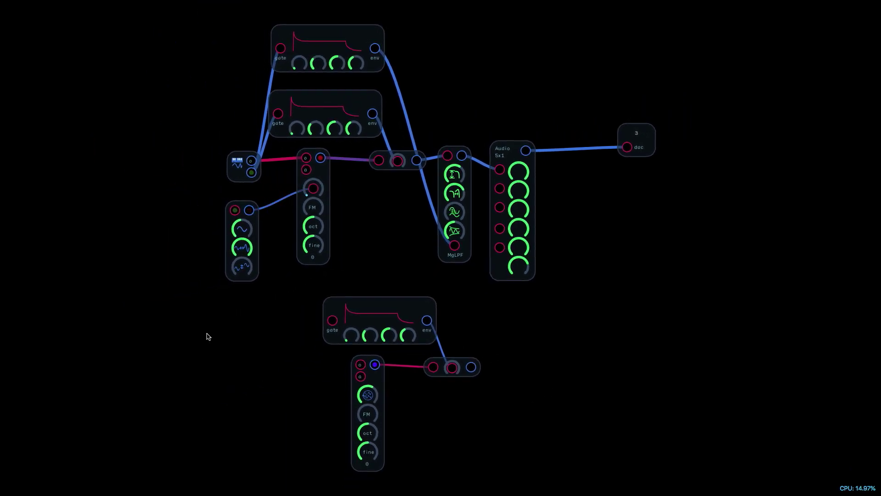
right_click(197, 320)
Step: Add a Basic 8 Step Sequencer from the library and drop it at the lower left
mouse_move(282, 423)
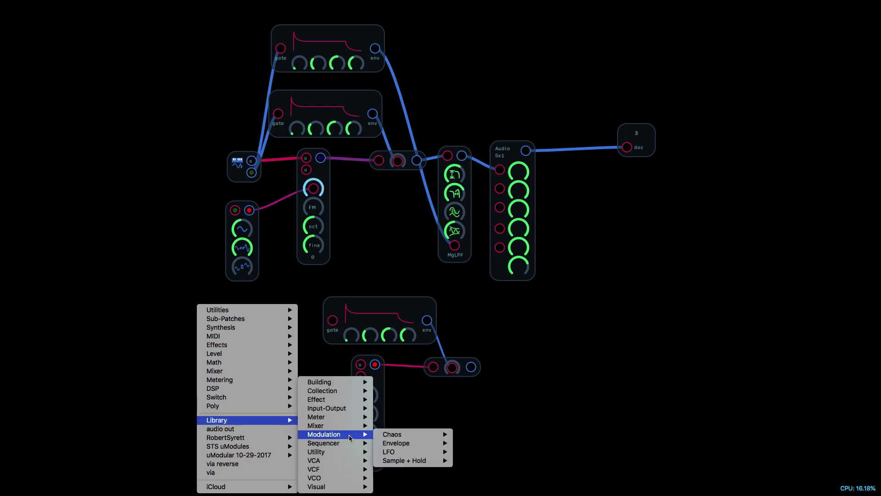
mouse_move(349, 443)
mouse_move(406, 445)
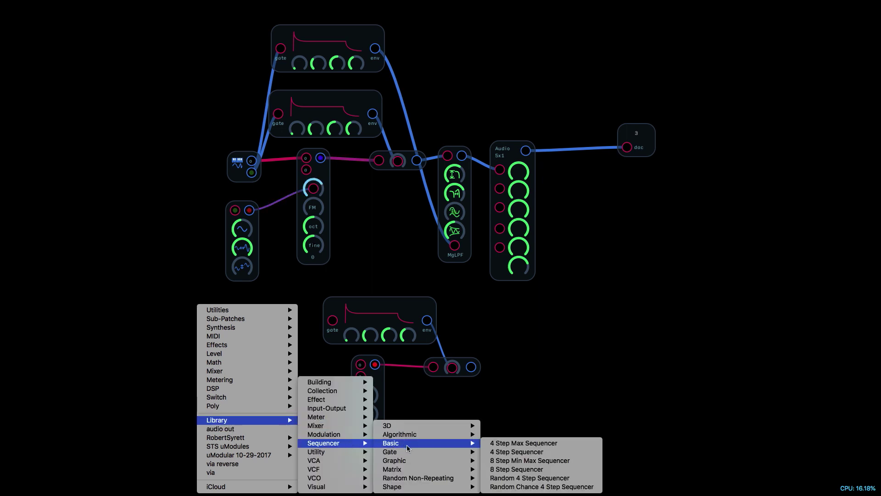
click(528, 468)
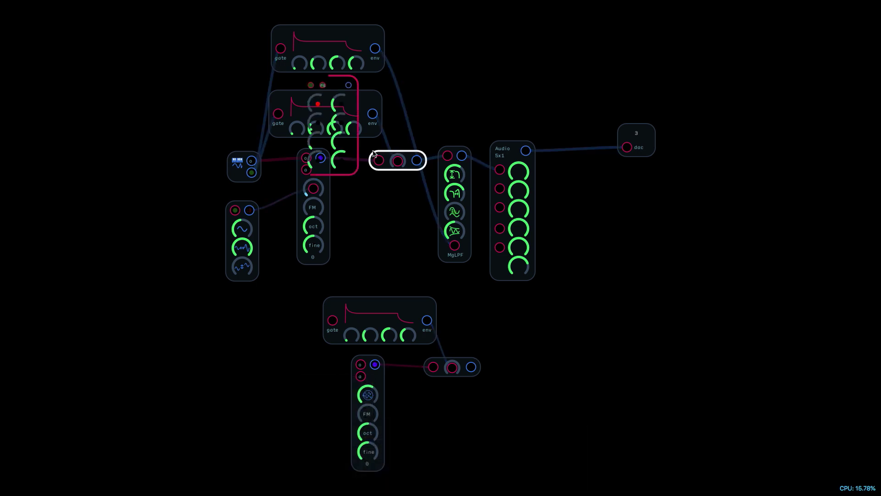
click(237, 337)
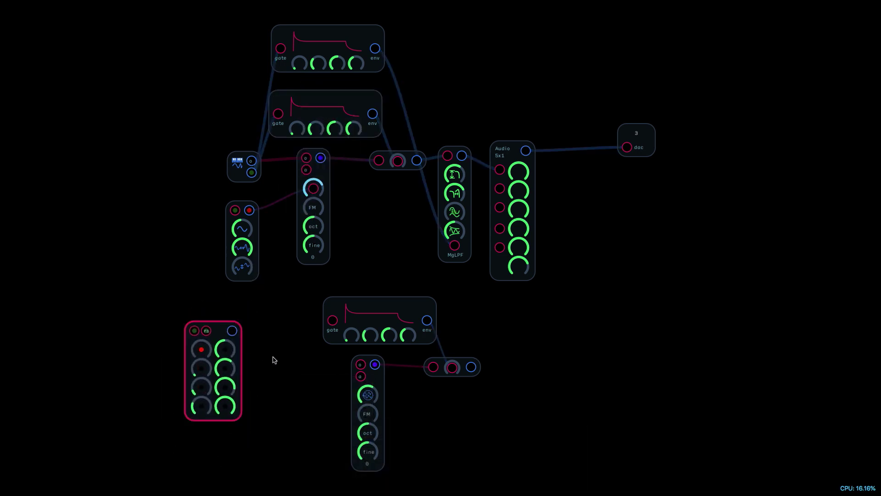
click(194, 409)
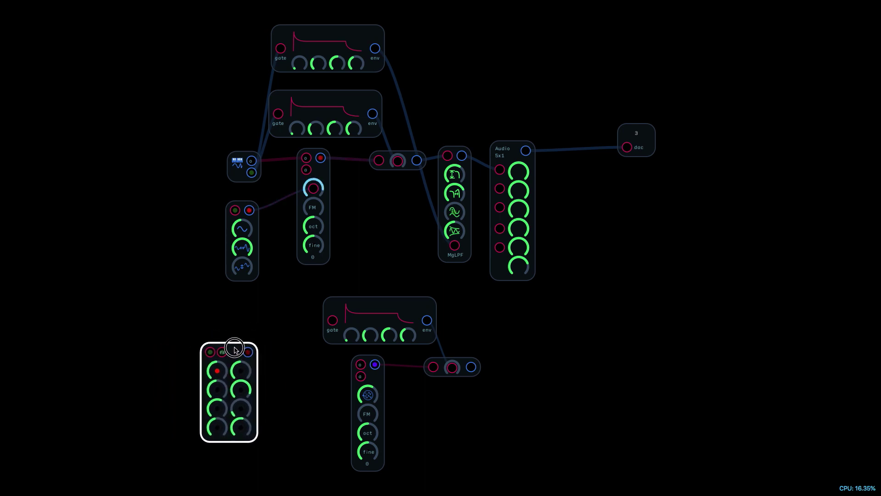
right_click(65, 345)
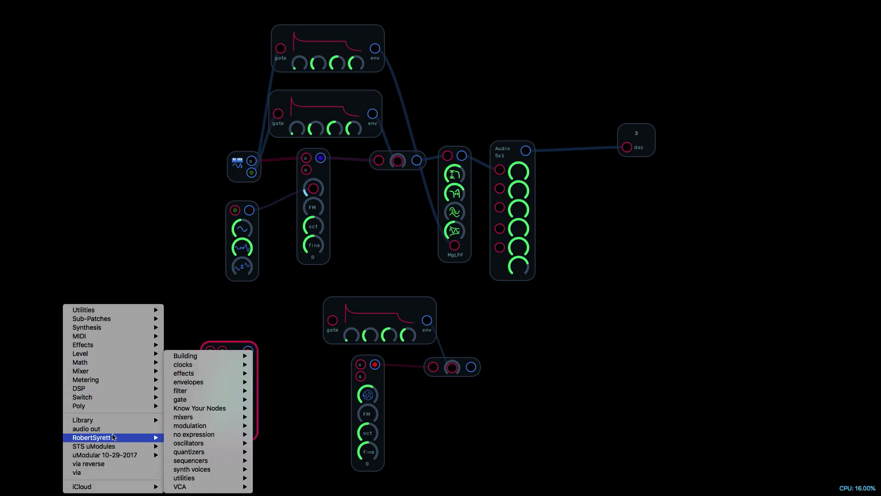
Step: Add a Utility Clock module and place it right beside the 8 Step Sequencer
mouse_move(114, 419)
mouse_move(192, 448)
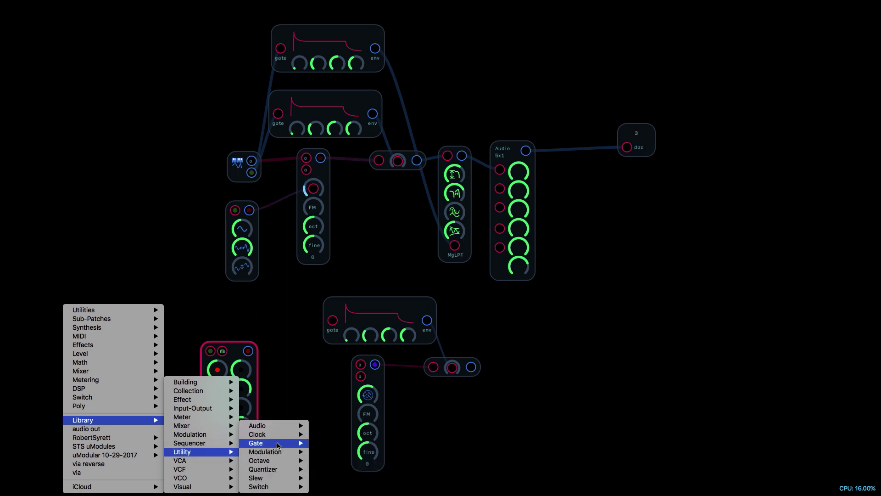
mouse_move(284, 436)
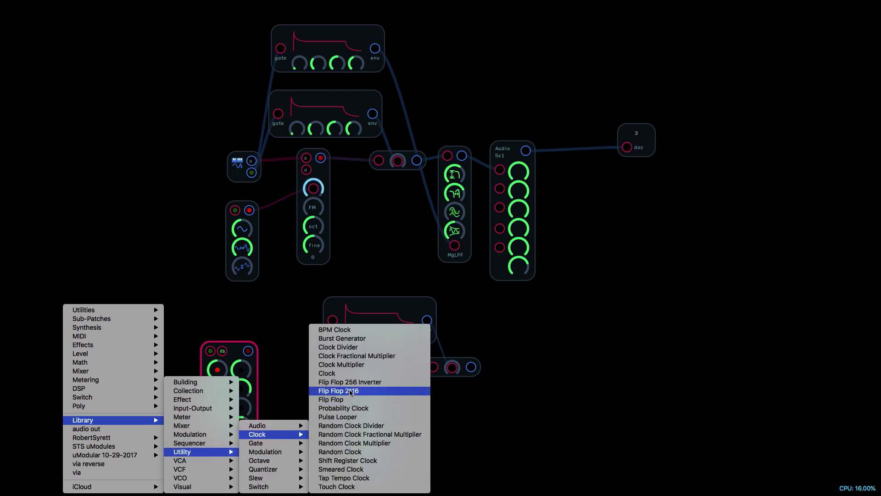
click(351, 373)
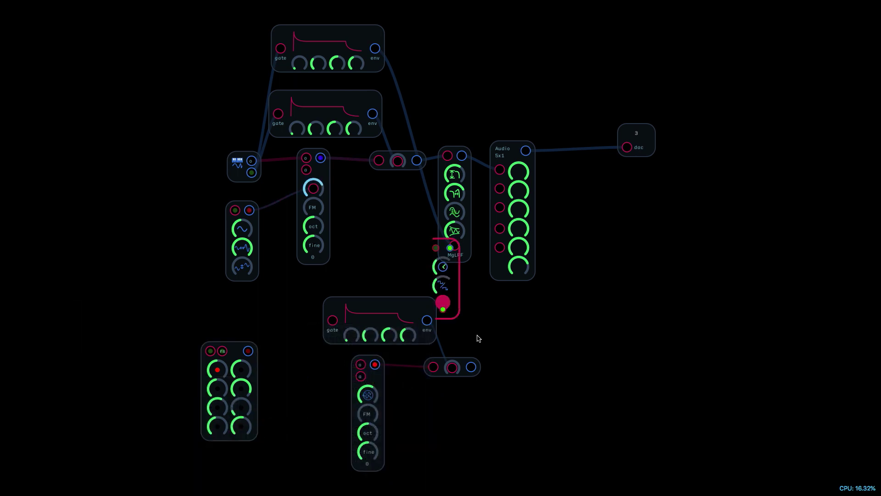
drag(458, 278, 209, 352)
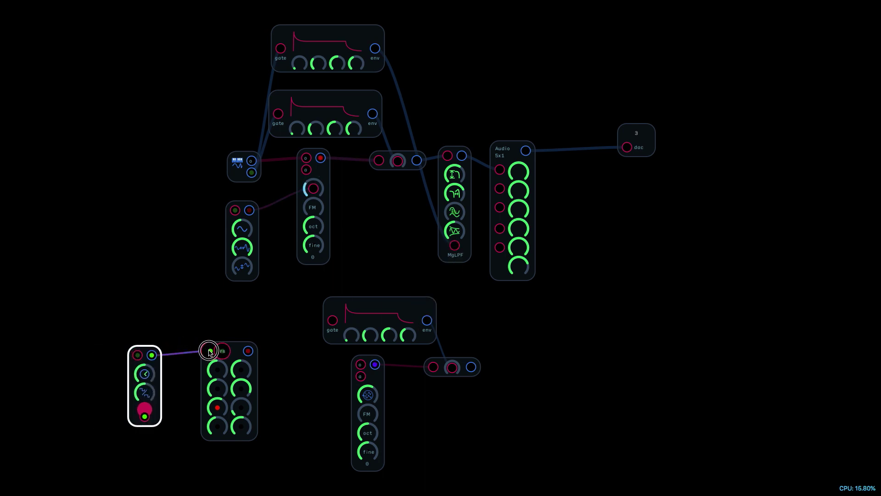
drag(146, 388, 177, 384)
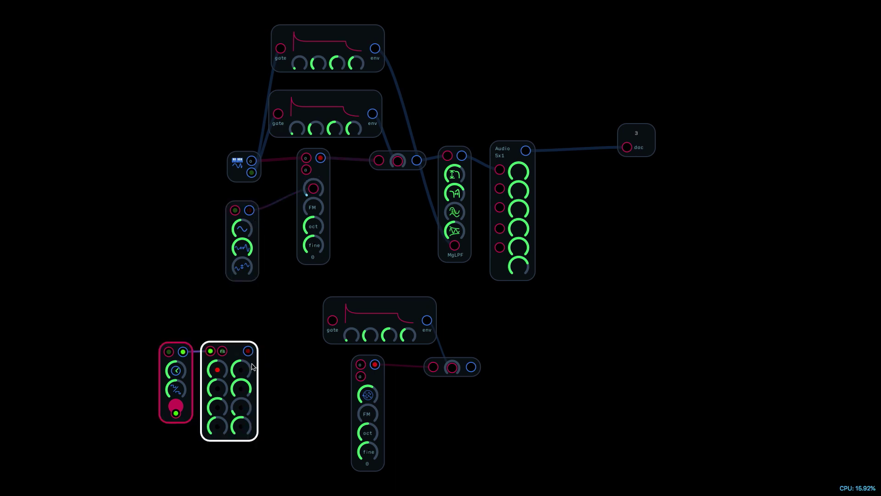
drag(256, 364, 252, 364)
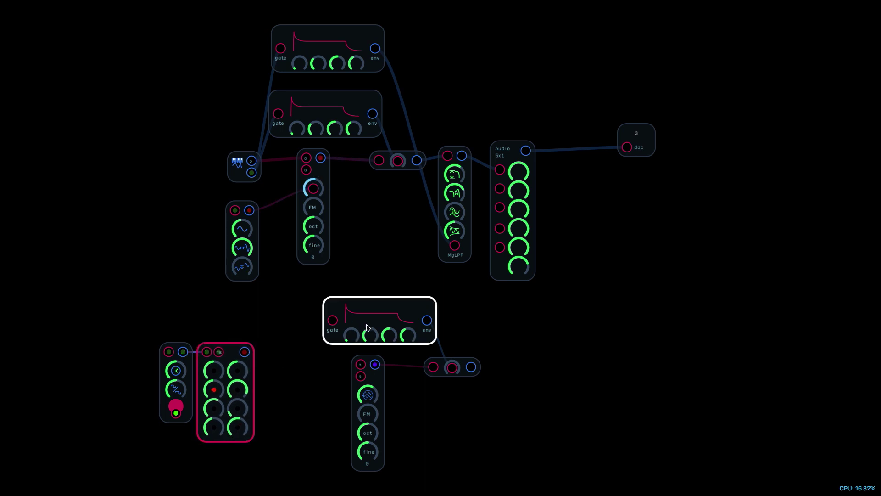
Step: Add a Gateable Quantizer and place it before the lower oscillator
right_click(270, 384)
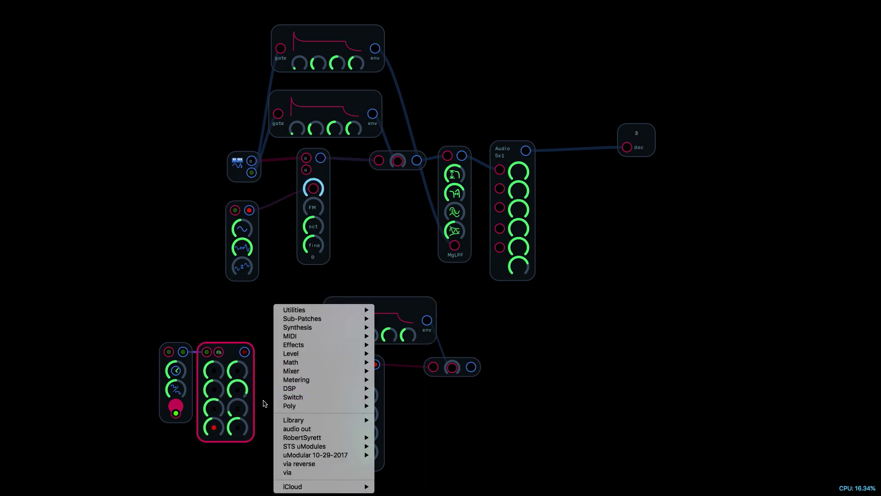
mouse_move(334, 419)
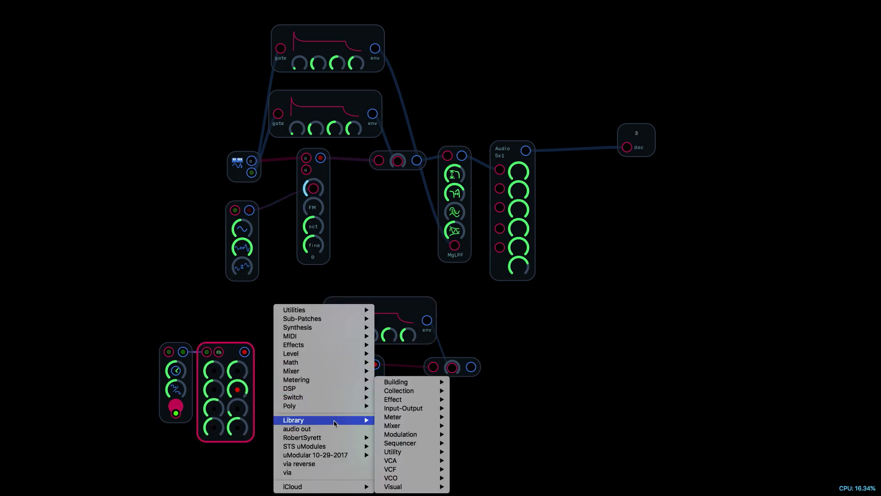
mouse_move(419, 451)
mouse_move(491, 468)
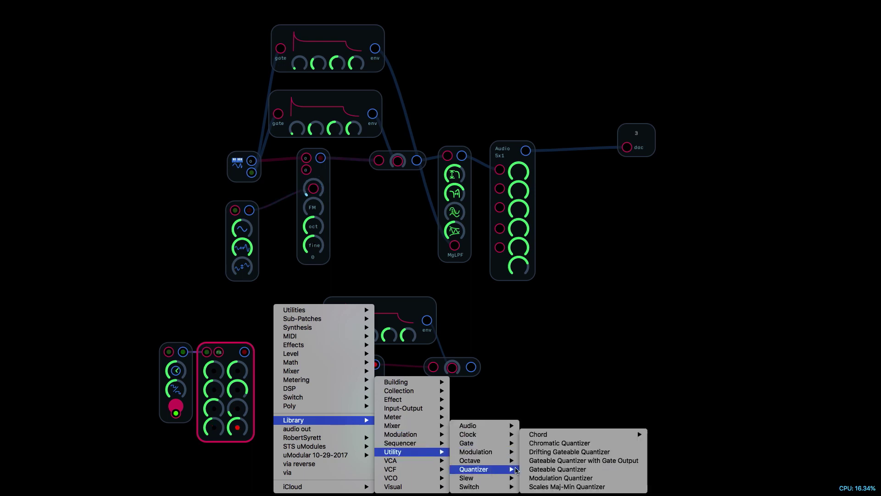
click(554, 469)
drag(415, 285, 307, 366)
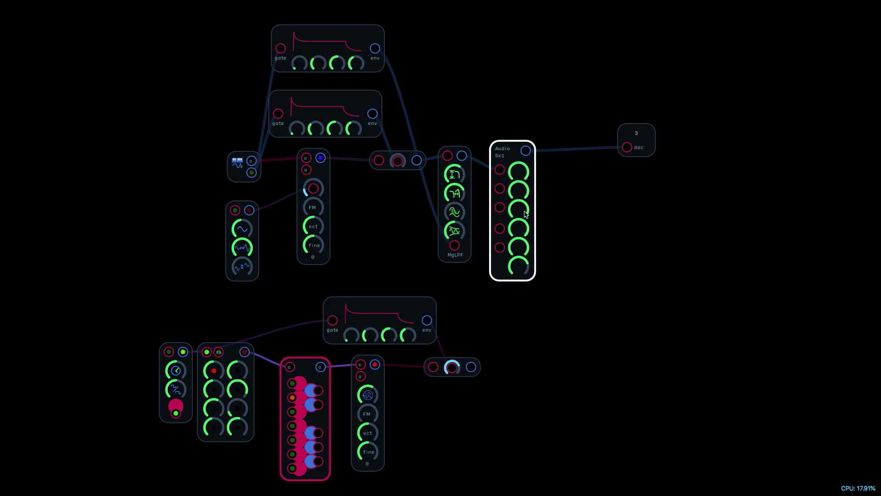
Step: Cable the lower VCA output into the Audio 5x1 mixer's second input
click(460, 277)
drag(470, 367, 499, 188)
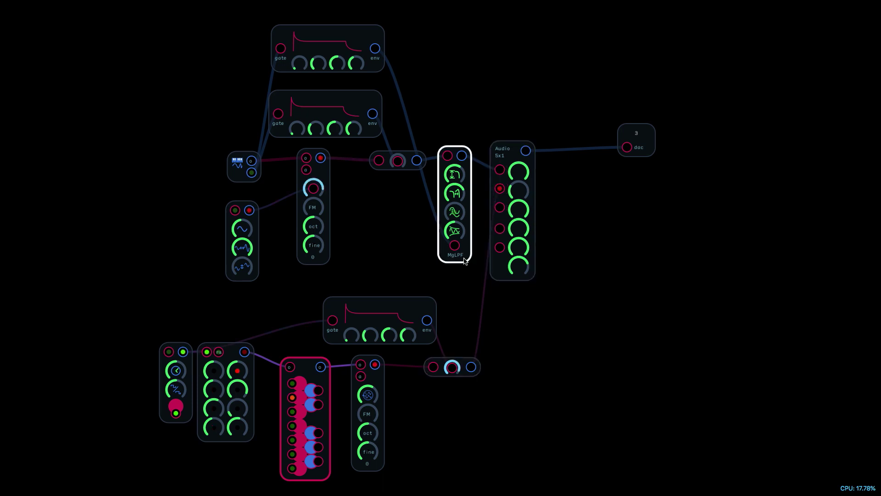
drag(370, 400, 338, 410)
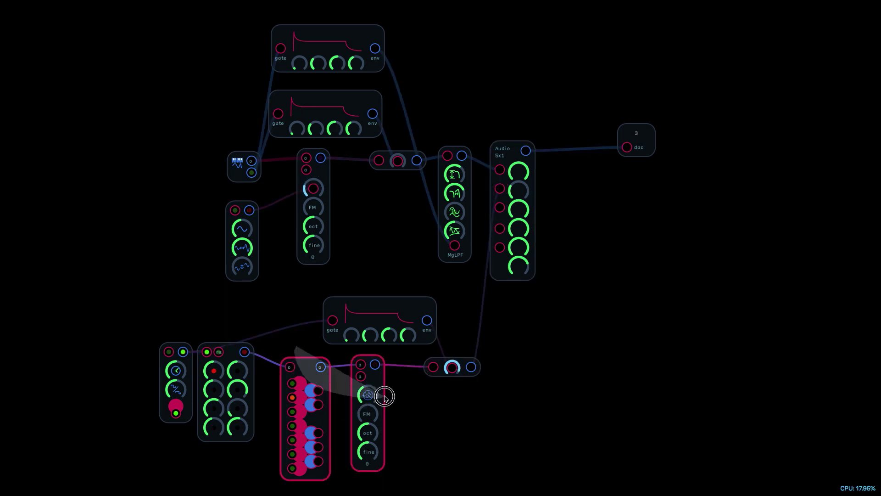
drag(330, 369, 365, 370)
Step: Add a Modulation to Octave Shift-Attenuate-Offset module after the sequencer, fed by its output
right_click(286, 380)
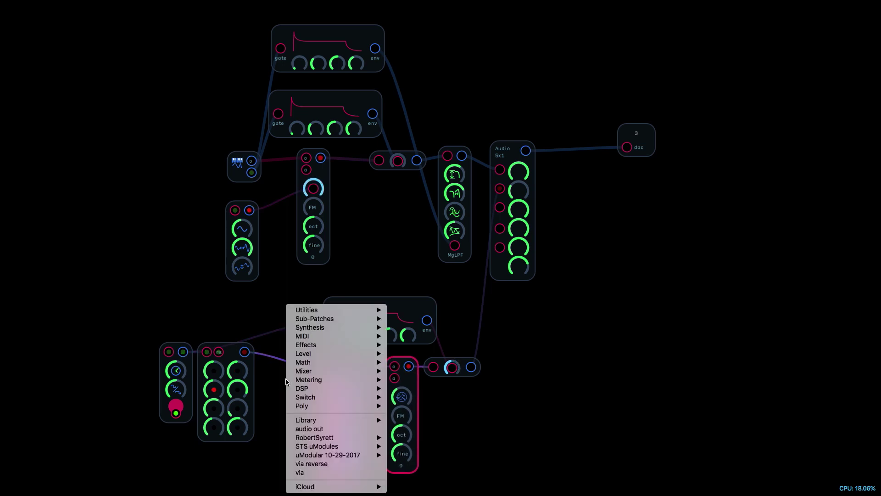
mouse_move(306, 421)
mouse_move(418, 454)
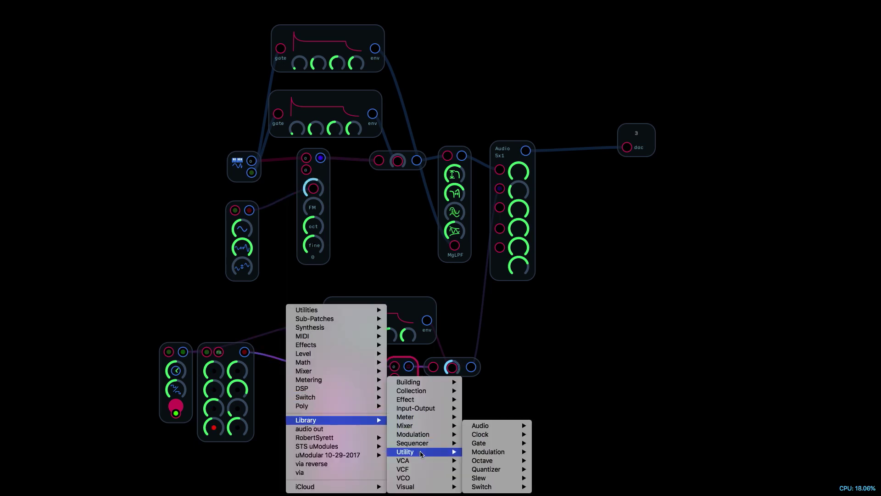
mouse_move(492, 453)
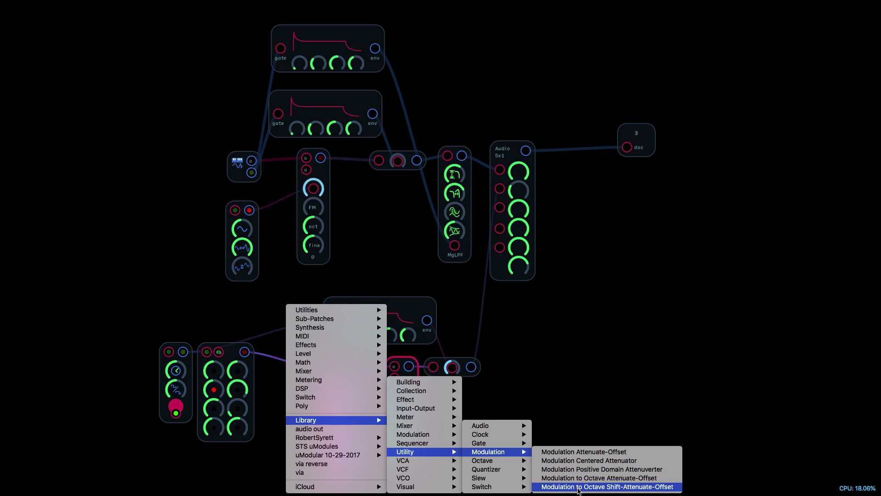
click(578, 486)
drag(463, 298, 301, 415)
drag(244, 351, 252, 391)
Step: Turn the mixer's master knob down and move the dac further right
click(252, 391)
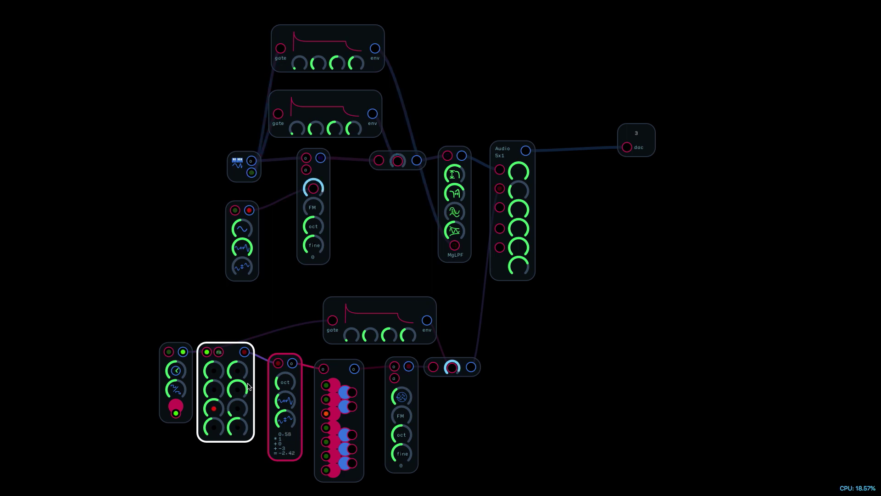
scroll(518, 265, down, 5)
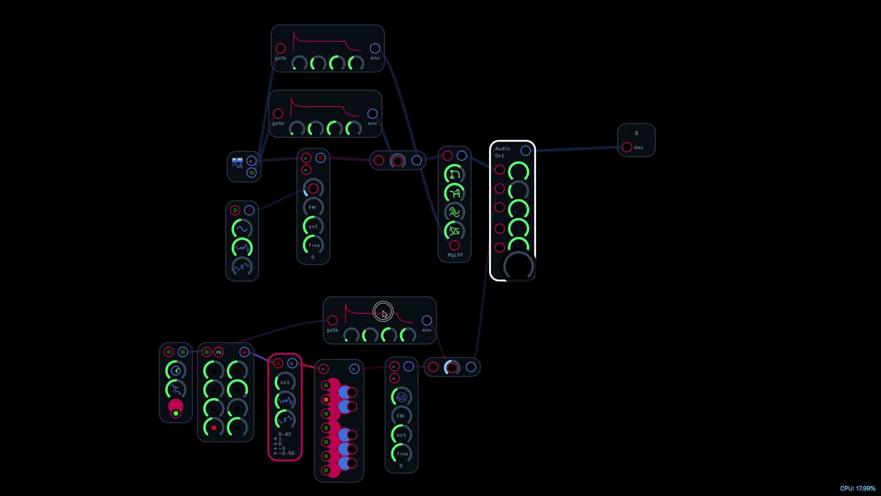
drag(640, 134, 661, 134)
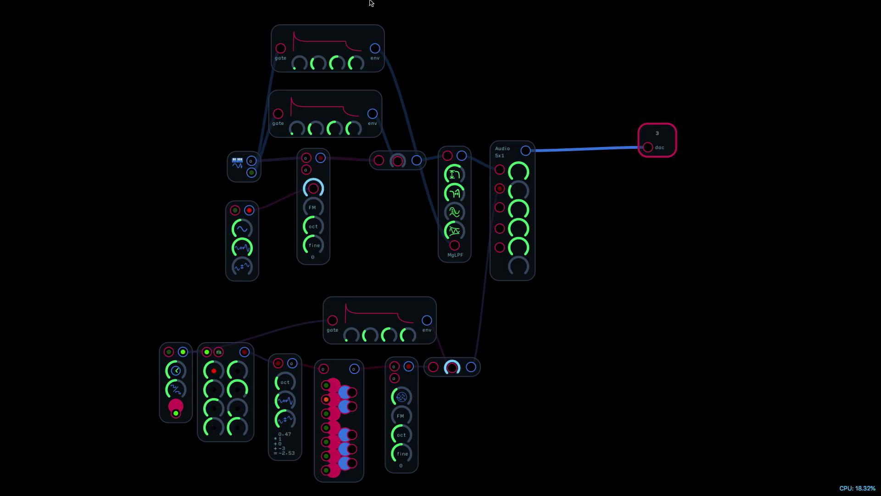
right_click(591, 250)
Step: Add an Analog Delay from Library > Effect > Delay, fed by the mixer output
mouse_move(627, 349)
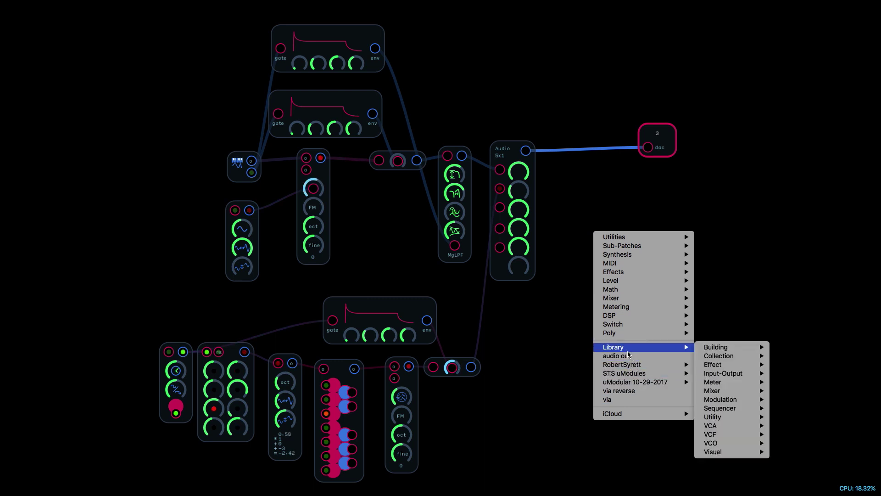
mouse_move(750, 390)
mouse_move(749, 365)
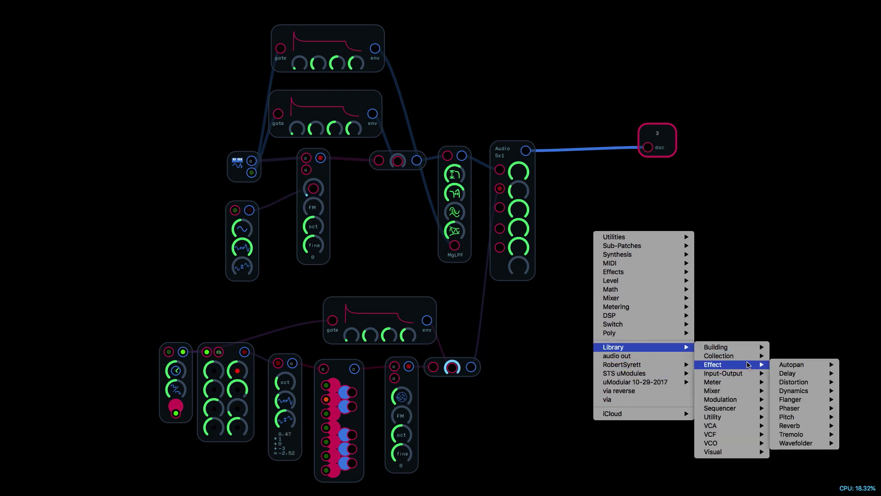
mouse_move(821, 375)
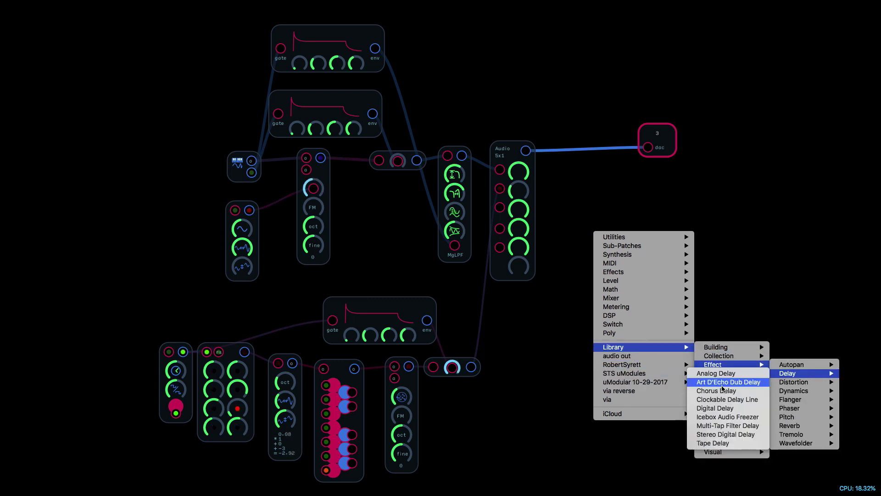
click(716, 373)
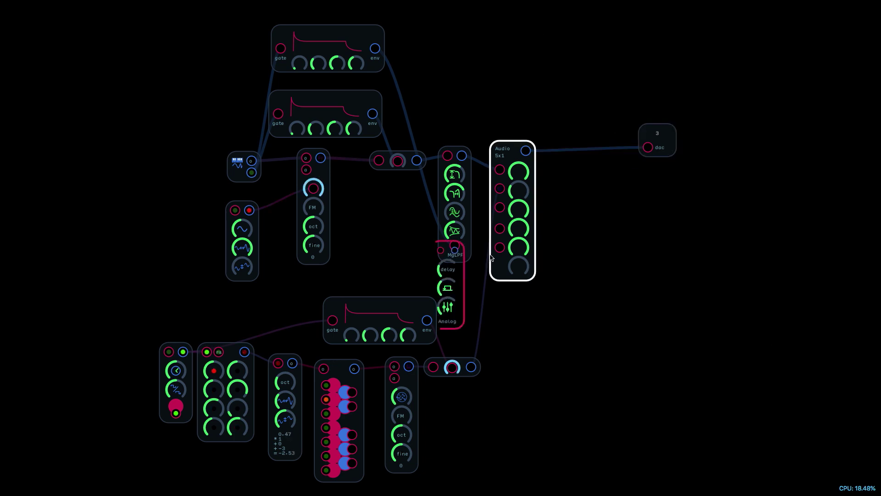
drag(461, 285, 595, 179)
drag(526, 151, 647, 147)
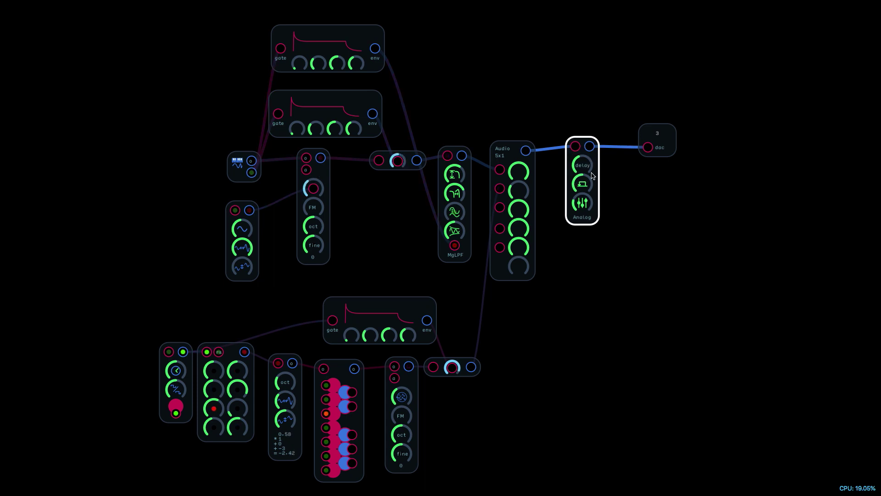
drag(595, 160, 578, 165)
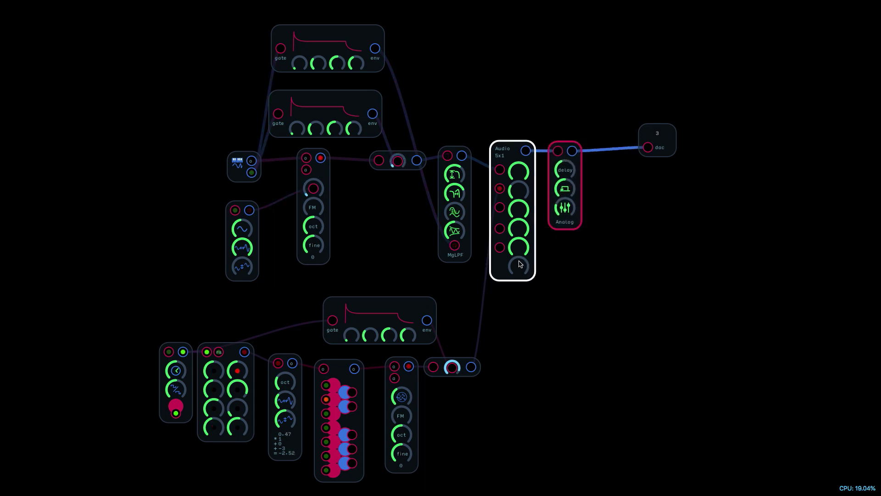
click(577, 196)
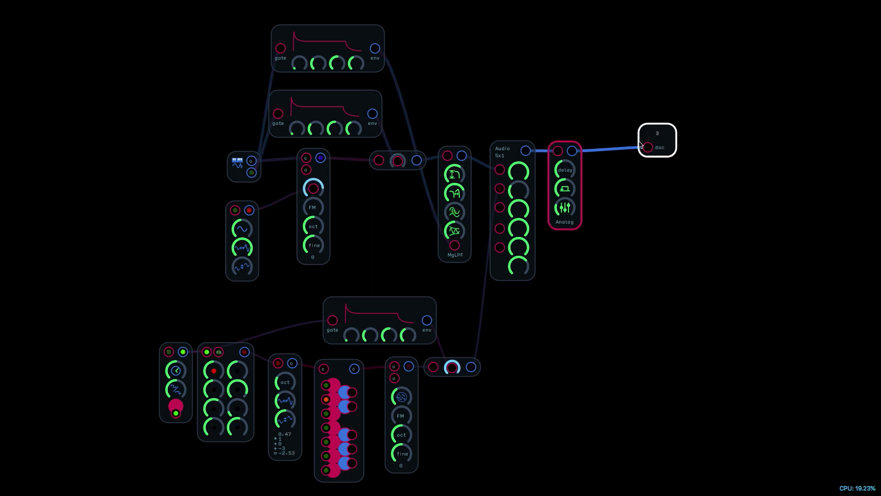
Step: Slide the channel-3 dac left so it sits beside the Analog delay
drag(669, 155, 625, 155)
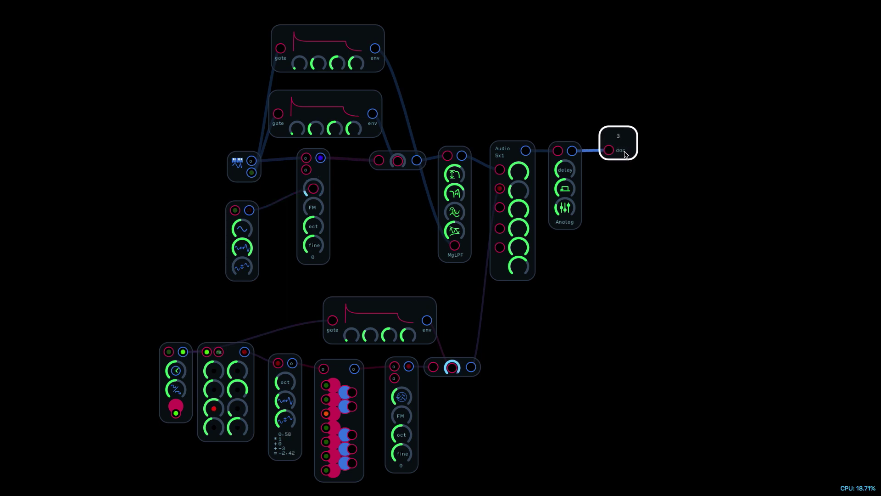